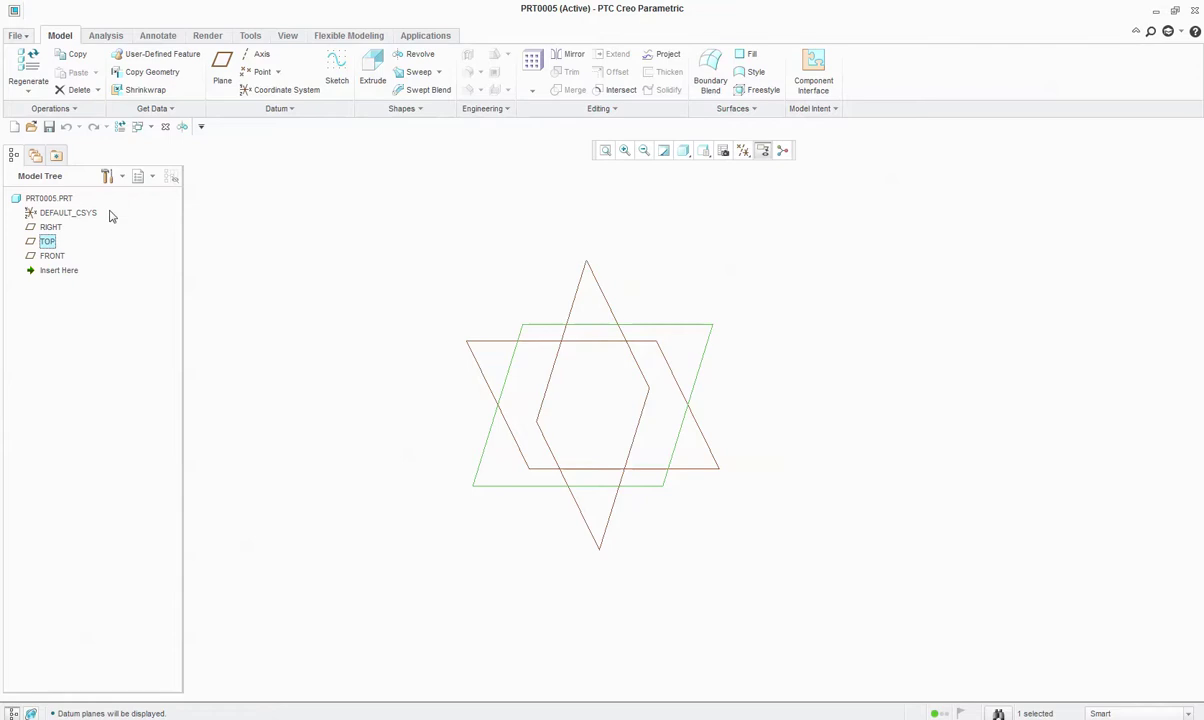
- Sketch a vertical line about 449 long upward from the origin on the TOP plane
{"action": "left_click", "coordinate": [336, 70]}
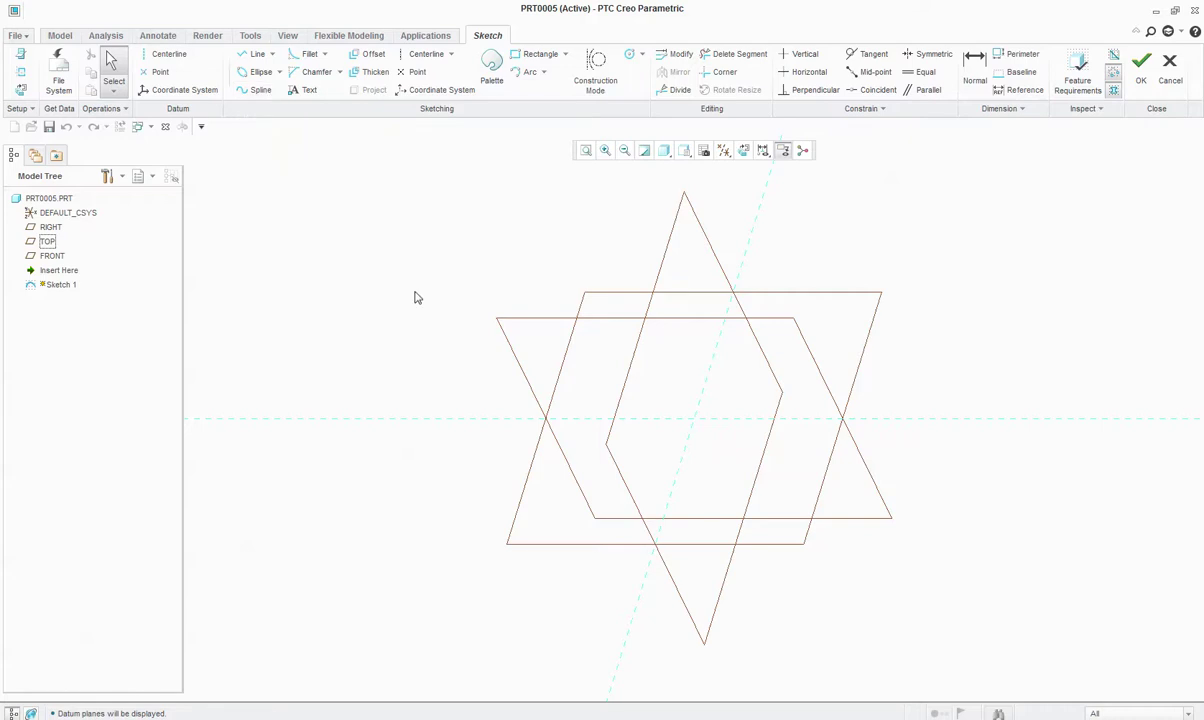
{"action": "left_click", "coordinate": [21, 90]}
{"action": "scroll", "coordinate": [564, 564], "scroll_direction": "down", "scroll_amount": 2}
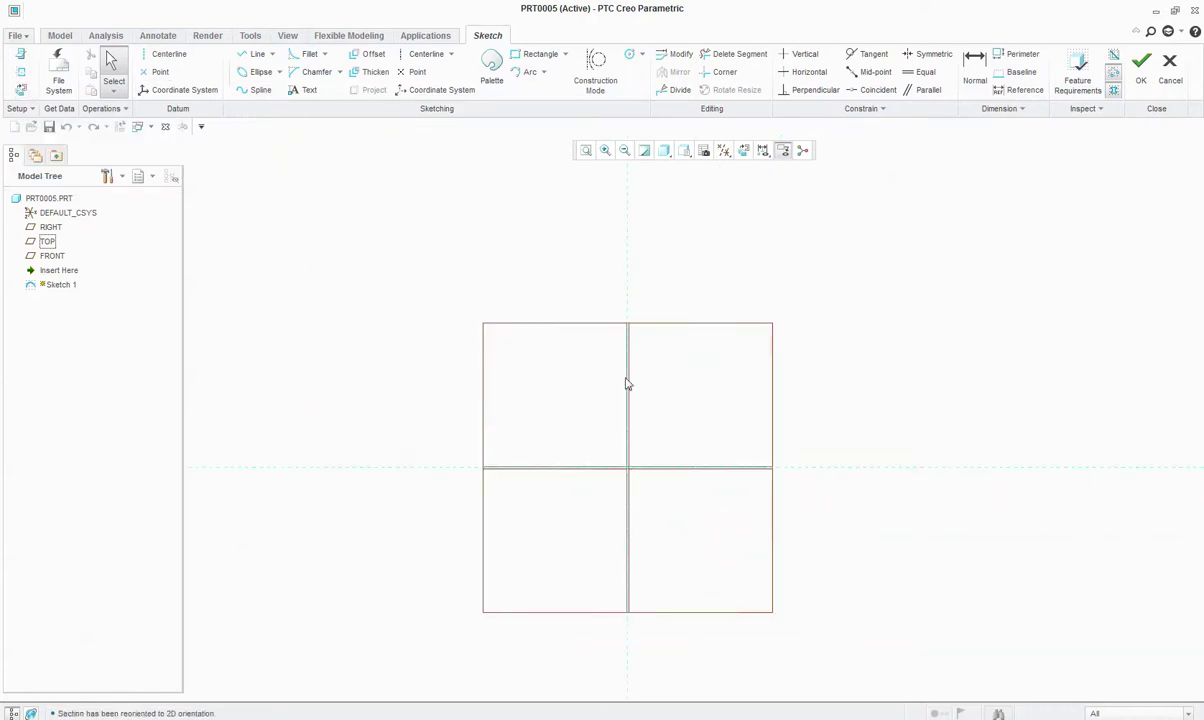
{"action": "scroll", "coordinate": [638, 306], "scroll_direction": "up", "scroll_amount": 1}
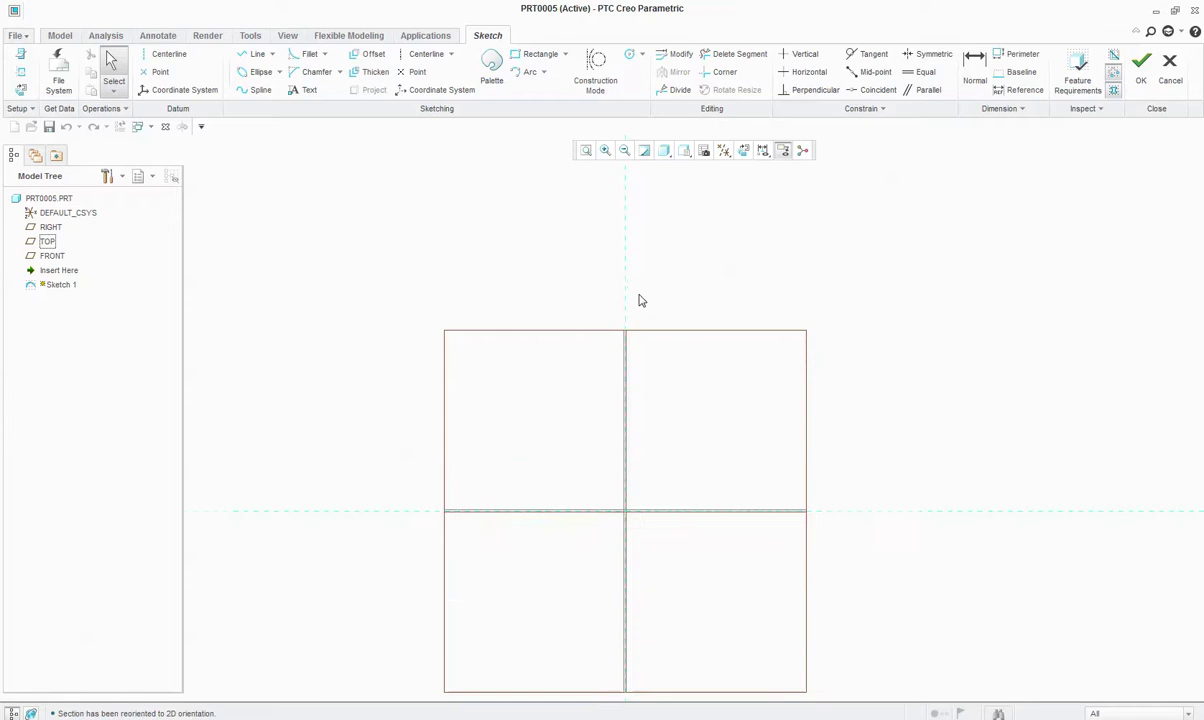
{"action": "left_click", "coordinate": [254, 54]}
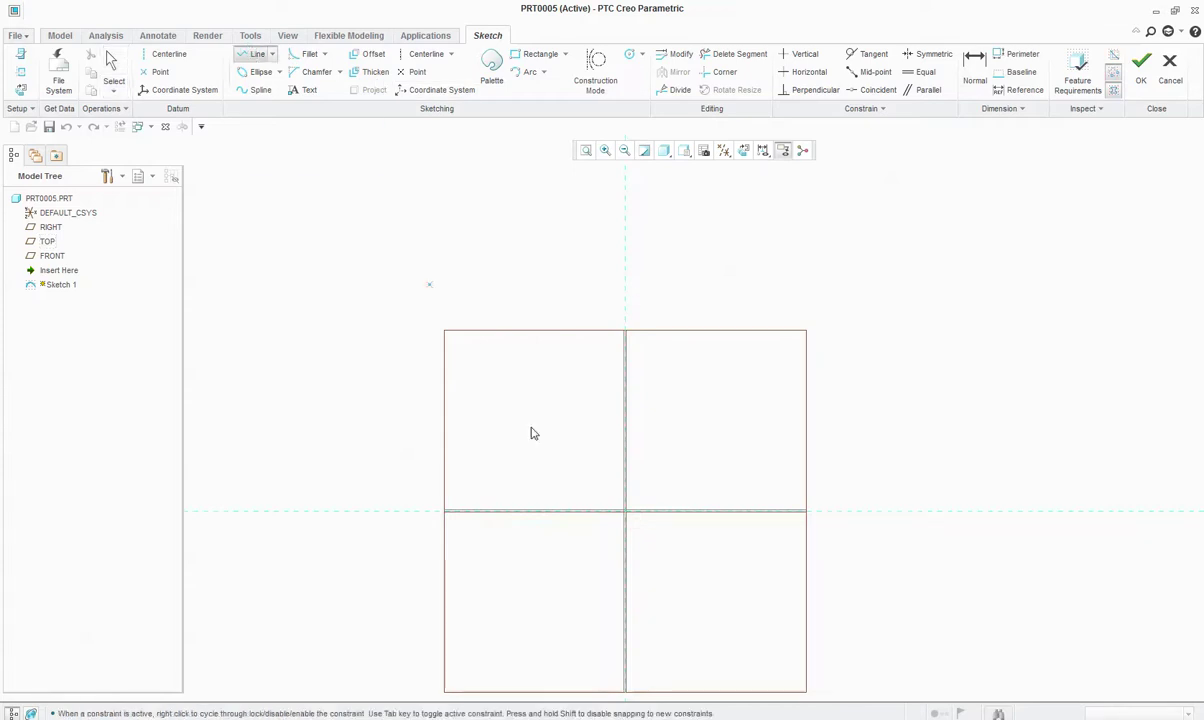
{"action": "left_click", "coordinate": [625, 511]}
{"action": "left_click", "coordinate": [627, 192]}
{"action": "middle_click", "coordinate": [594, 223]}
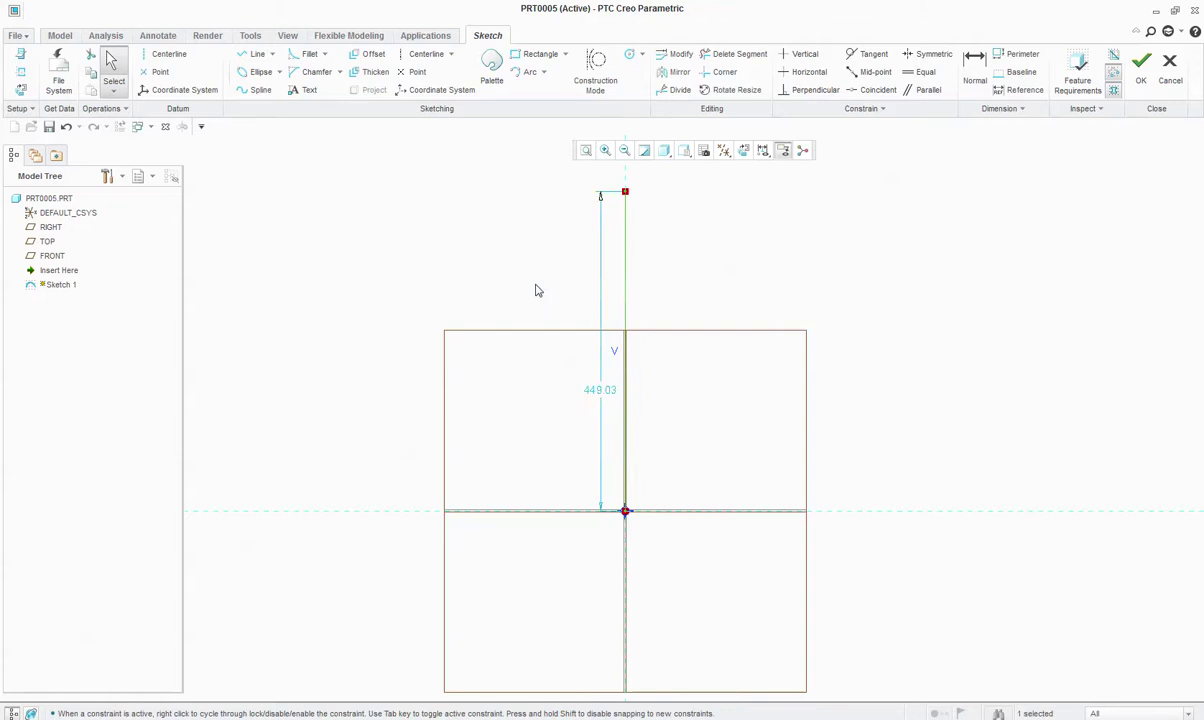
- Set the vertical line's length to 30 and finish the sketch
{"action": "double_click", "coordinate": [601, 396]}
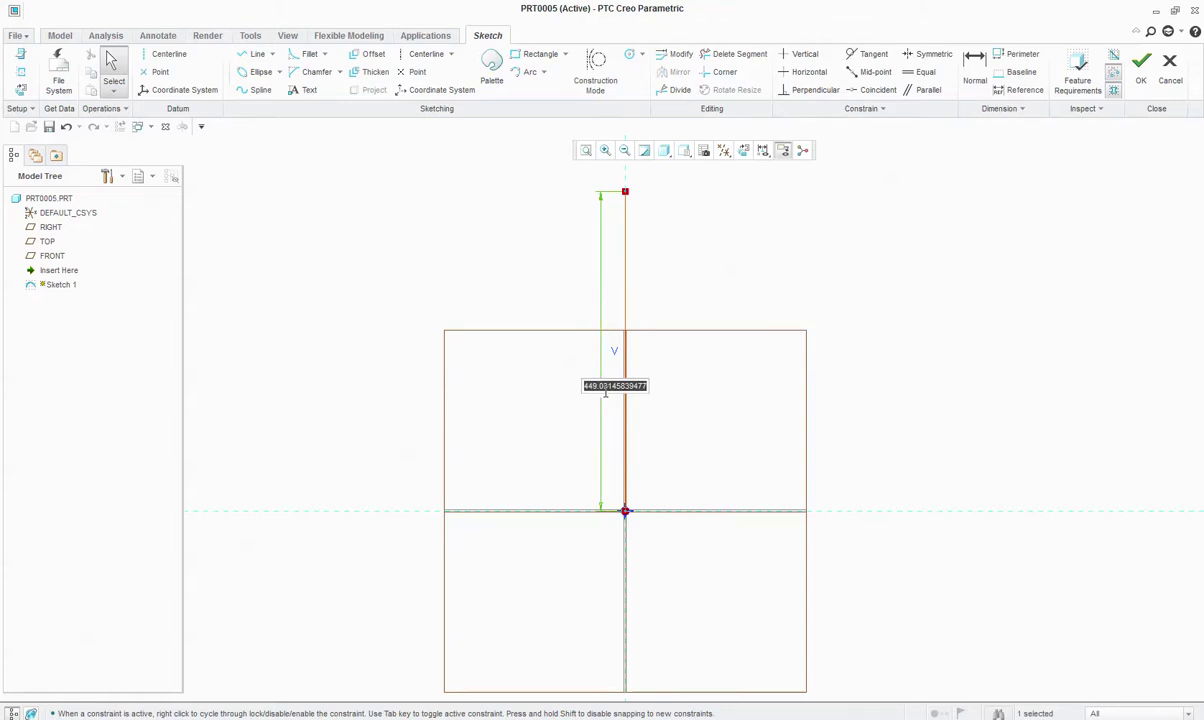
{"action": "type", "text": "30"}
{"action": "key", "text": "Return"}
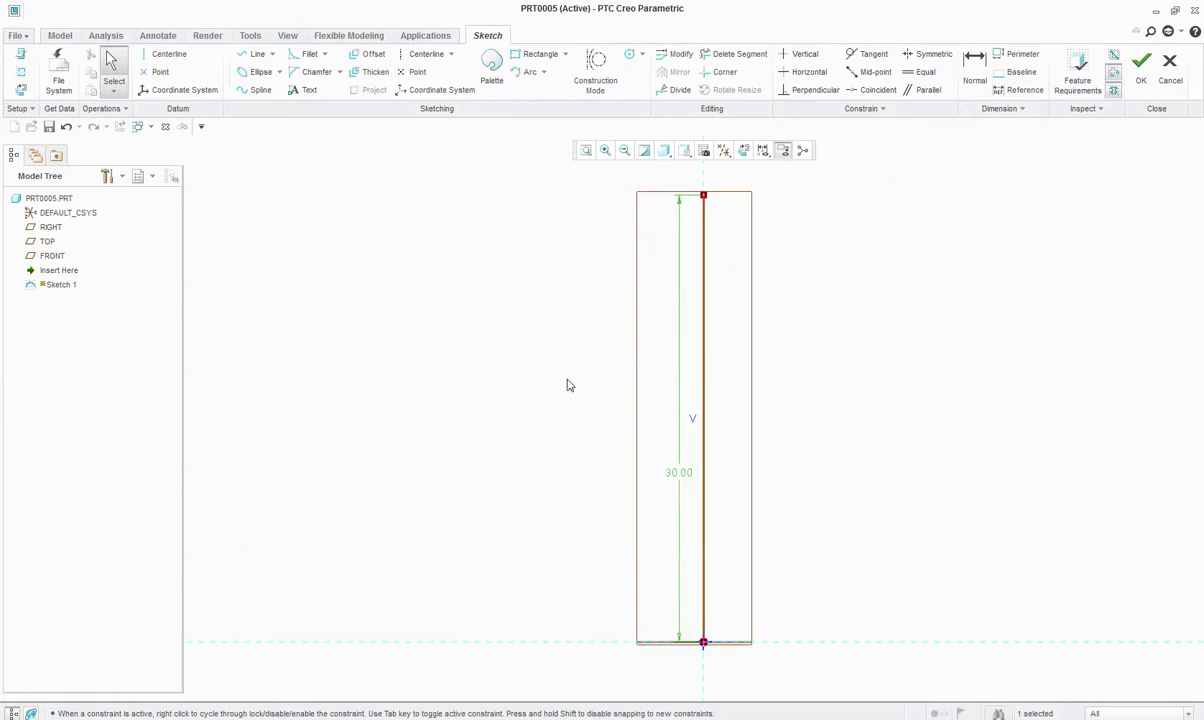
{"action": "left_click", "coordinate": [1141, 68]}
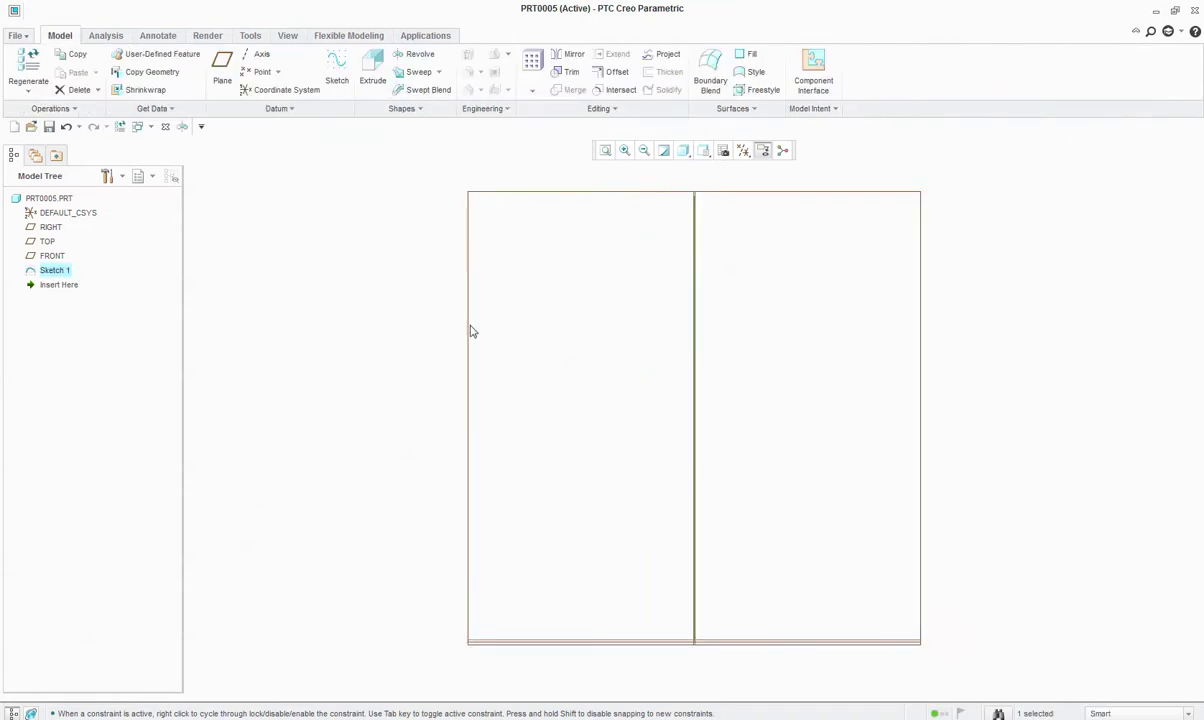
- Start a Swept Blend along the sketched line and open its first section, at the start point, for sketching
{"action": "left_click", "coordinate": [438, 90]}
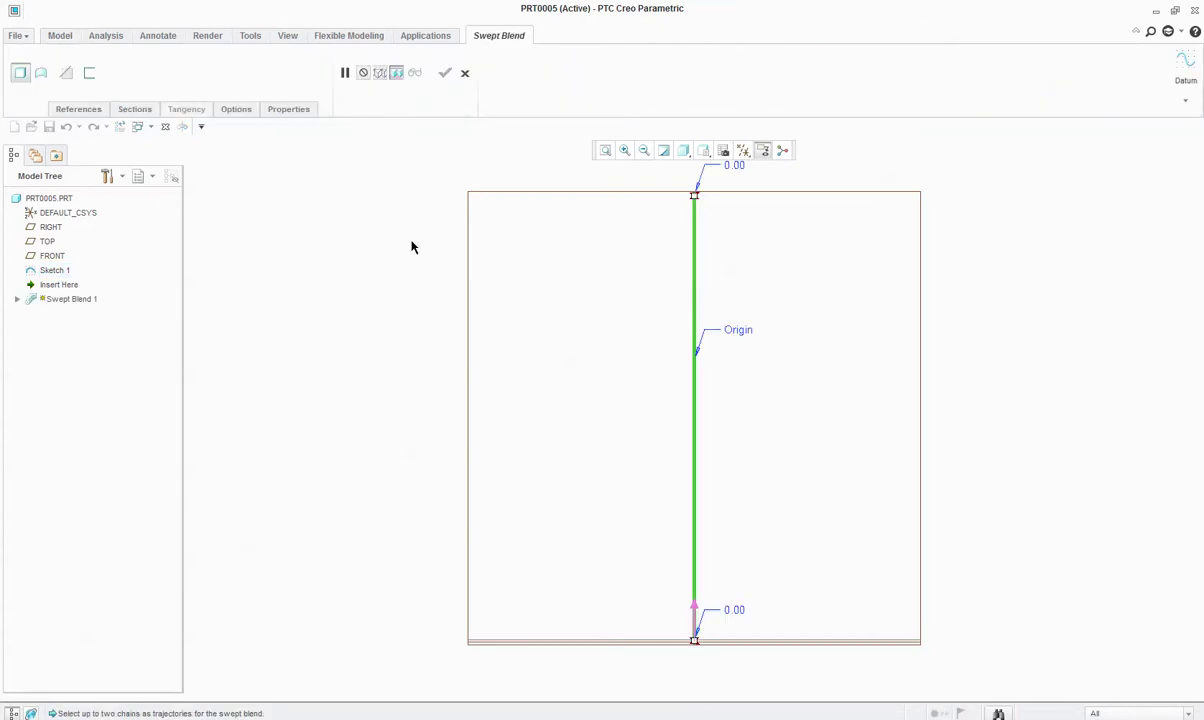
{"action": "left_click", "coordinate": [141, 107]}
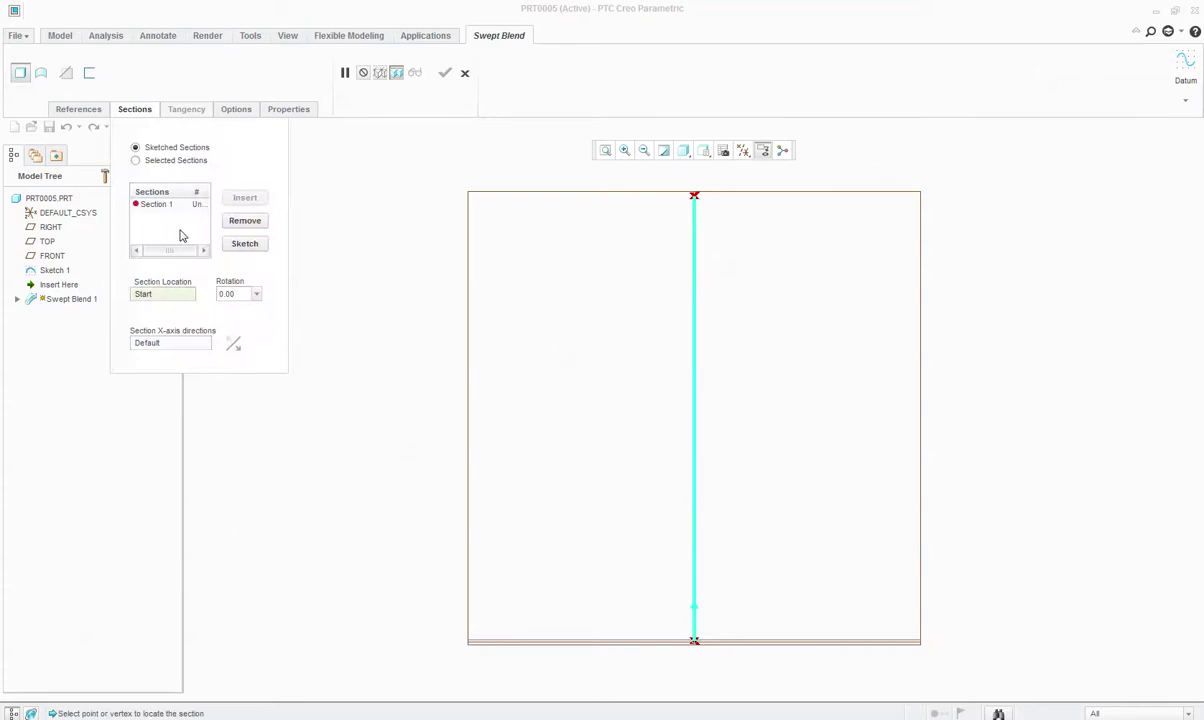
{"action": "left_click", "coordinate": [245, 243]}
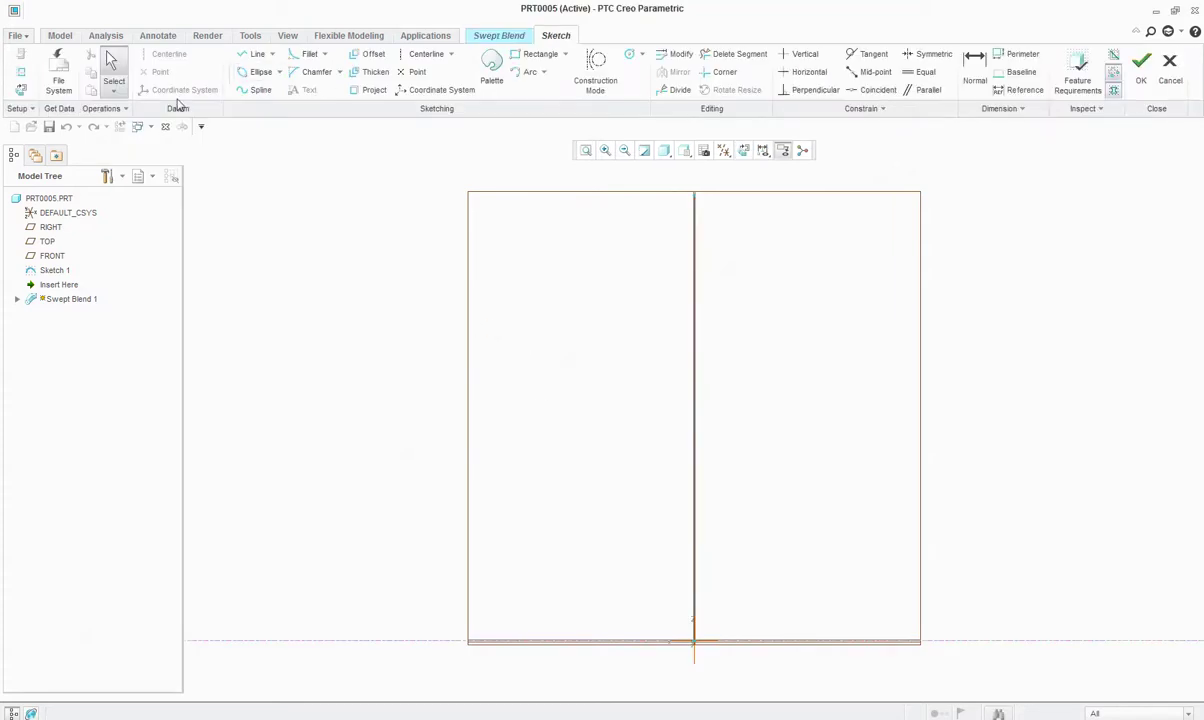
- Place a 6-Sided Hexagon from the sketcher palette at the section's origin, with sides about 3.78 long
{"action": "left_click", "coordinate": [490, 68]}
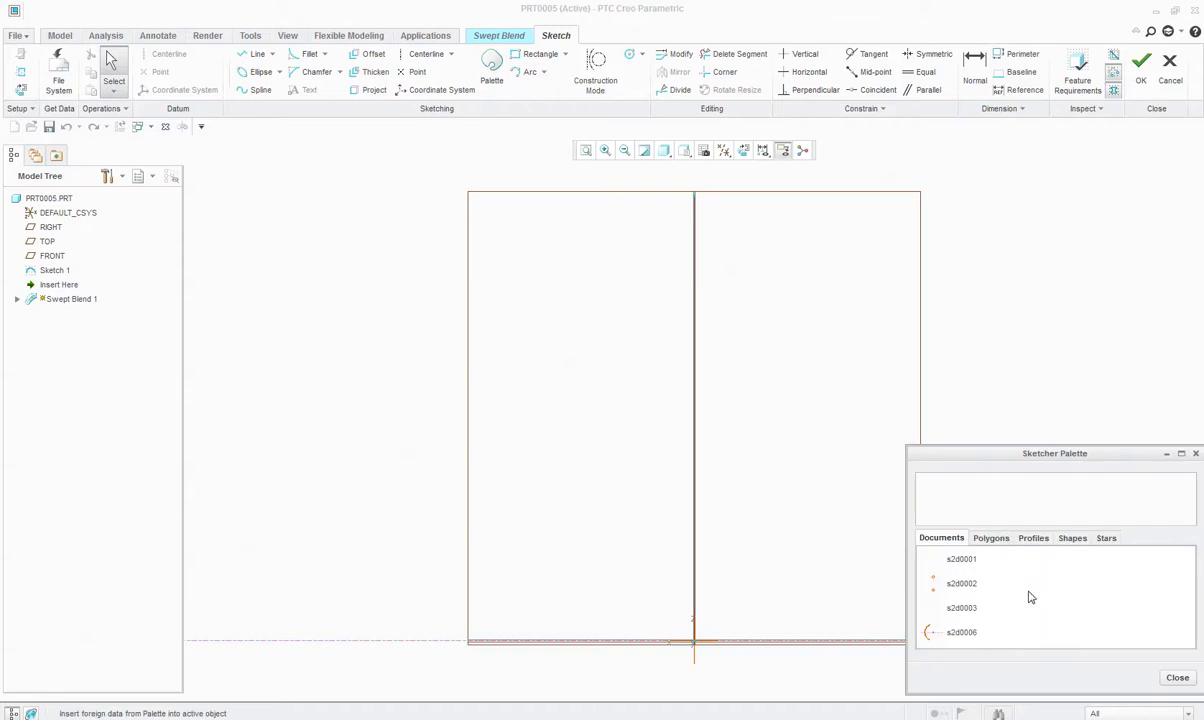
{"action": "left_click", "coordinate": [994, 539]}
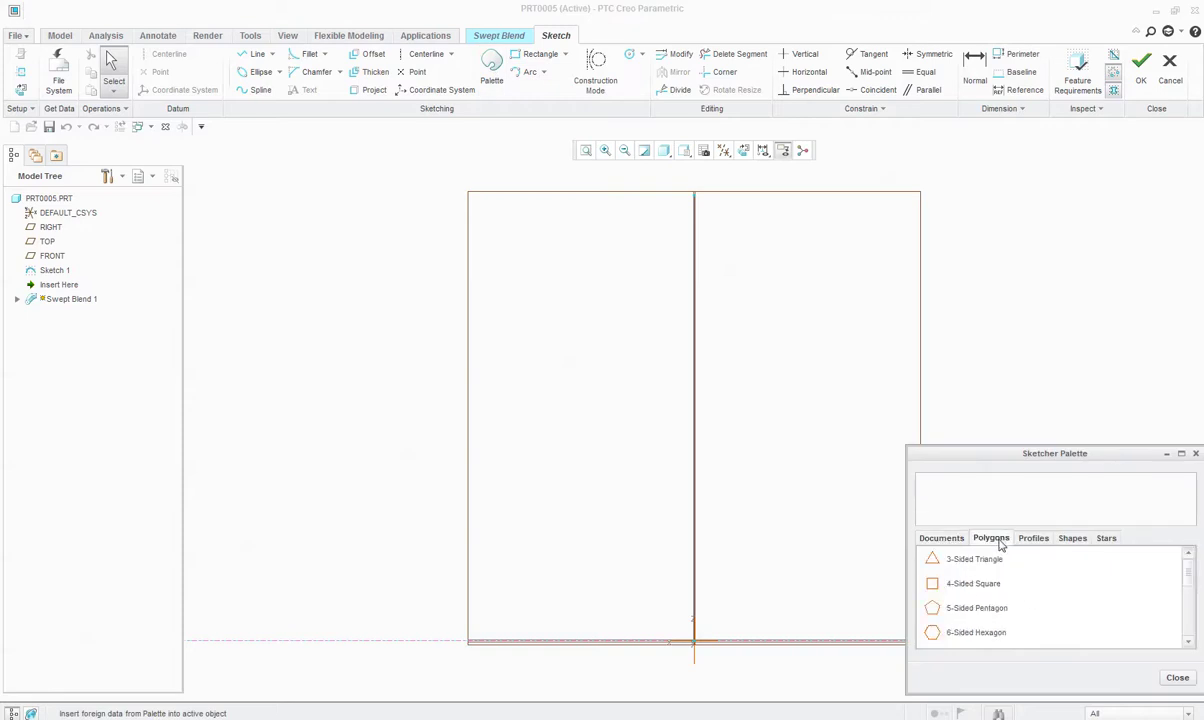
{"action": "left_click", "coordinate": [979, 634]}
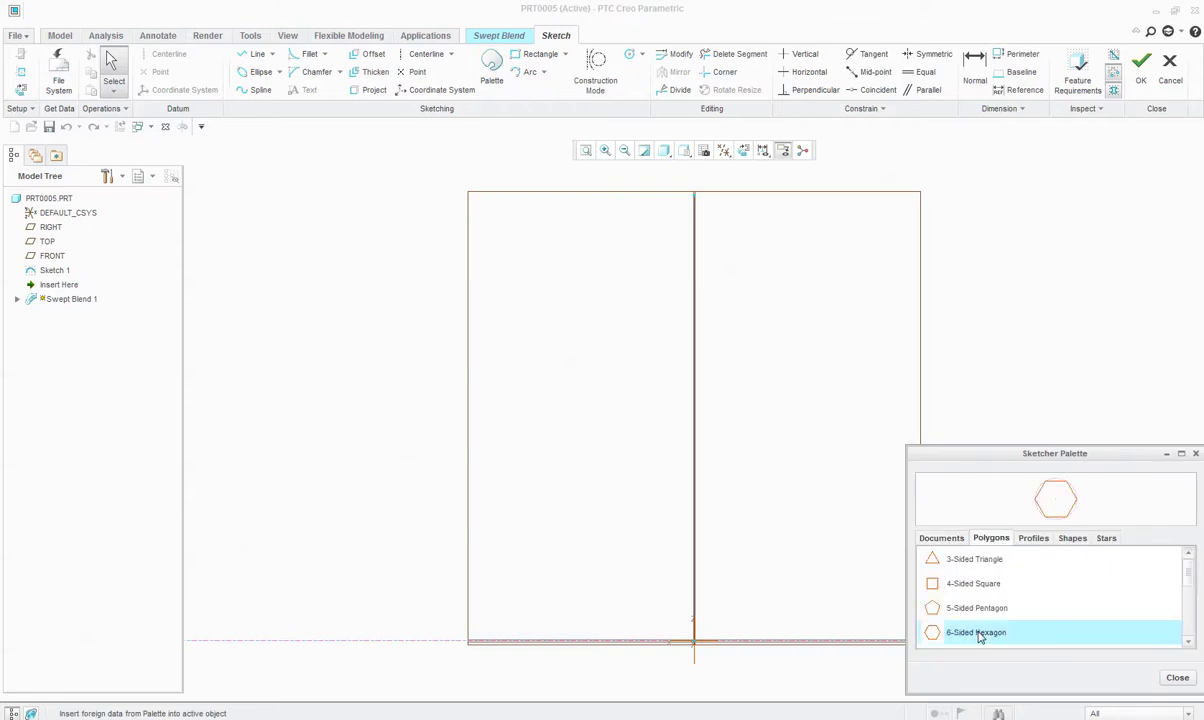
{"action": "scroll", "coordinate": [979, 636], "scroll_direction": "down", "scroll_amount": 1}
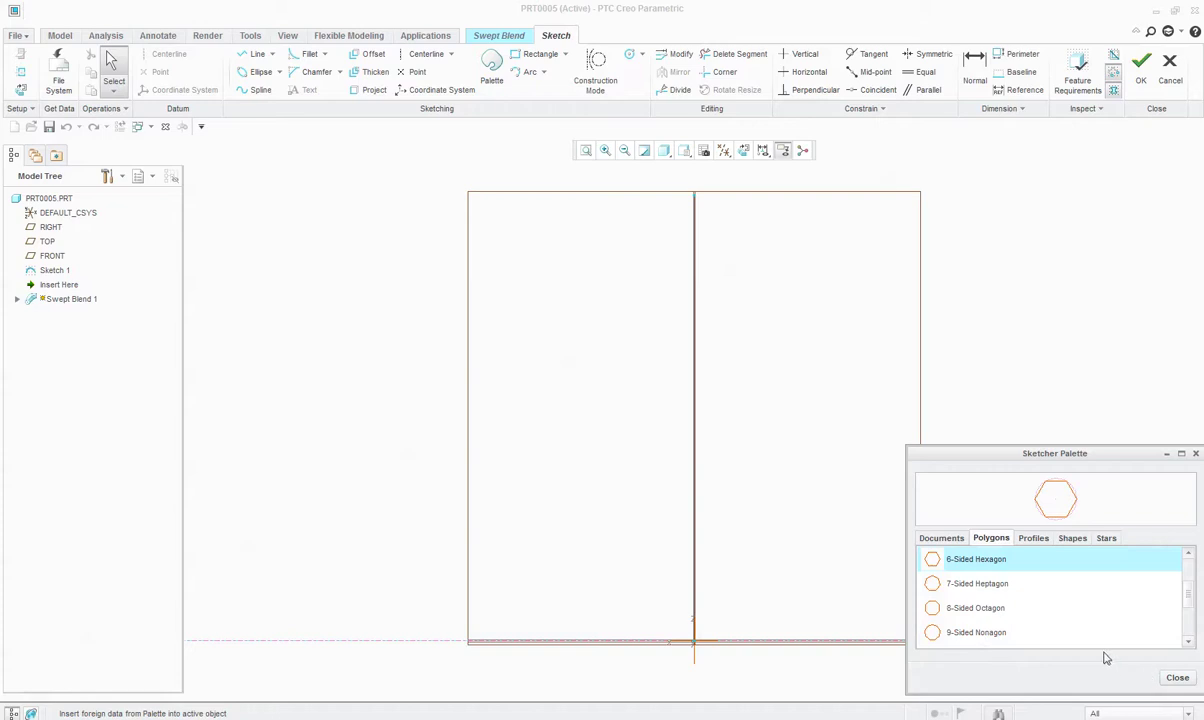
{"action": "double_click", "coordinate": [978, 560]}
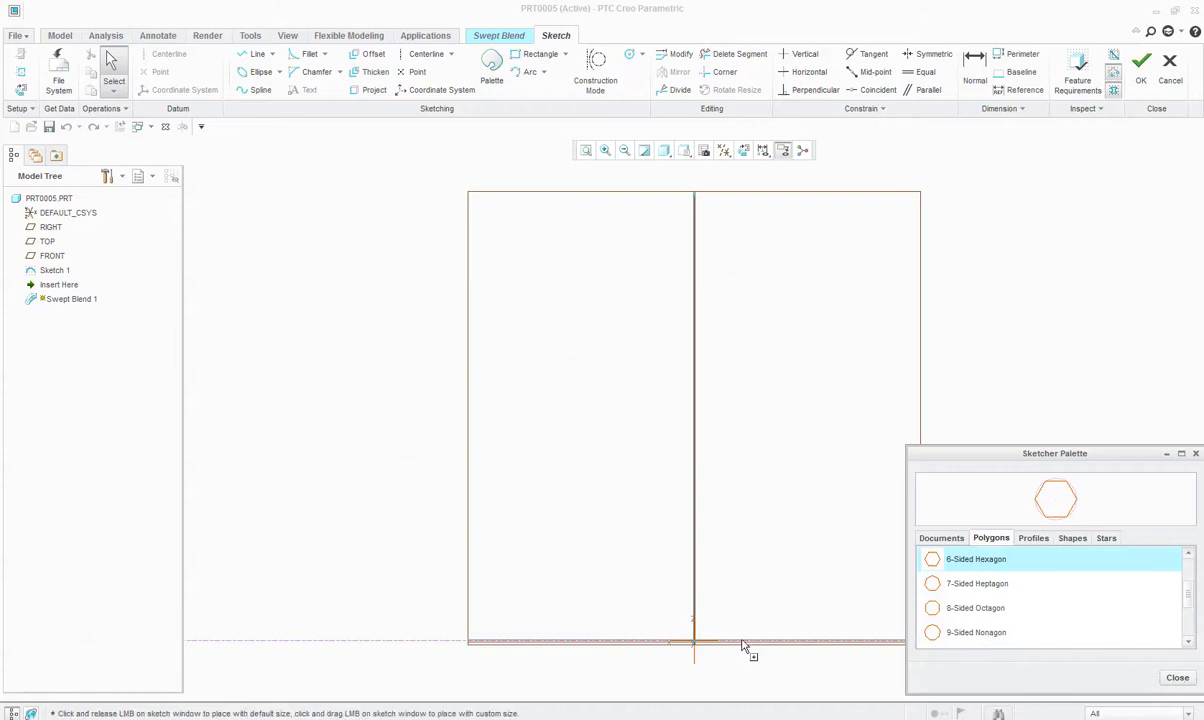
{"action": "scroll", "coordinate": [510, 396], "scroll_direction": "up", "scroll_amount": 3}
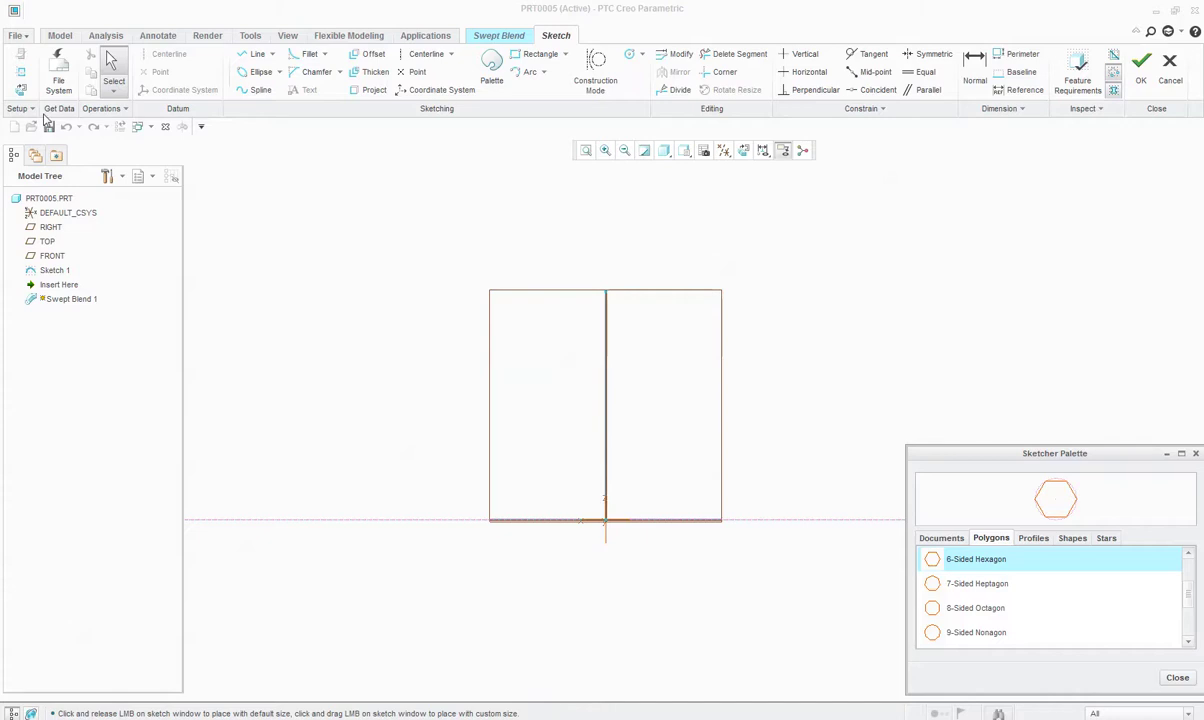
{"action": "left_click", "coordinate": [783, 150]}
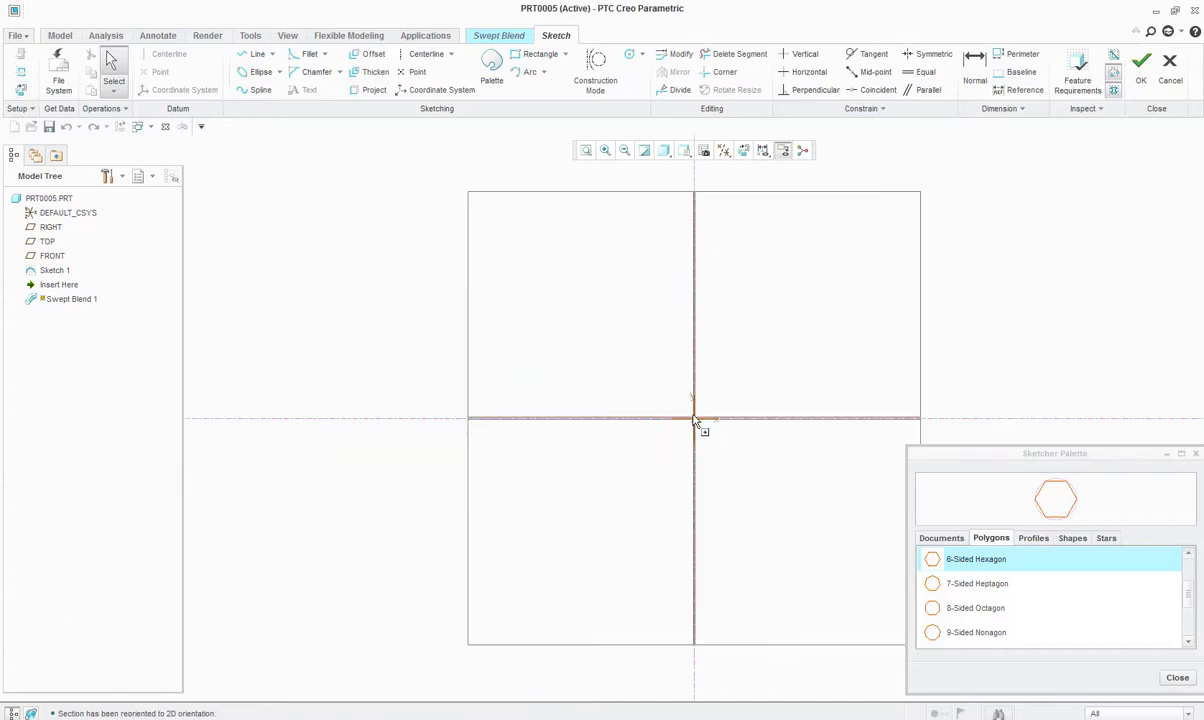
{"action": "left_click", "coordinate": [692, 419]}
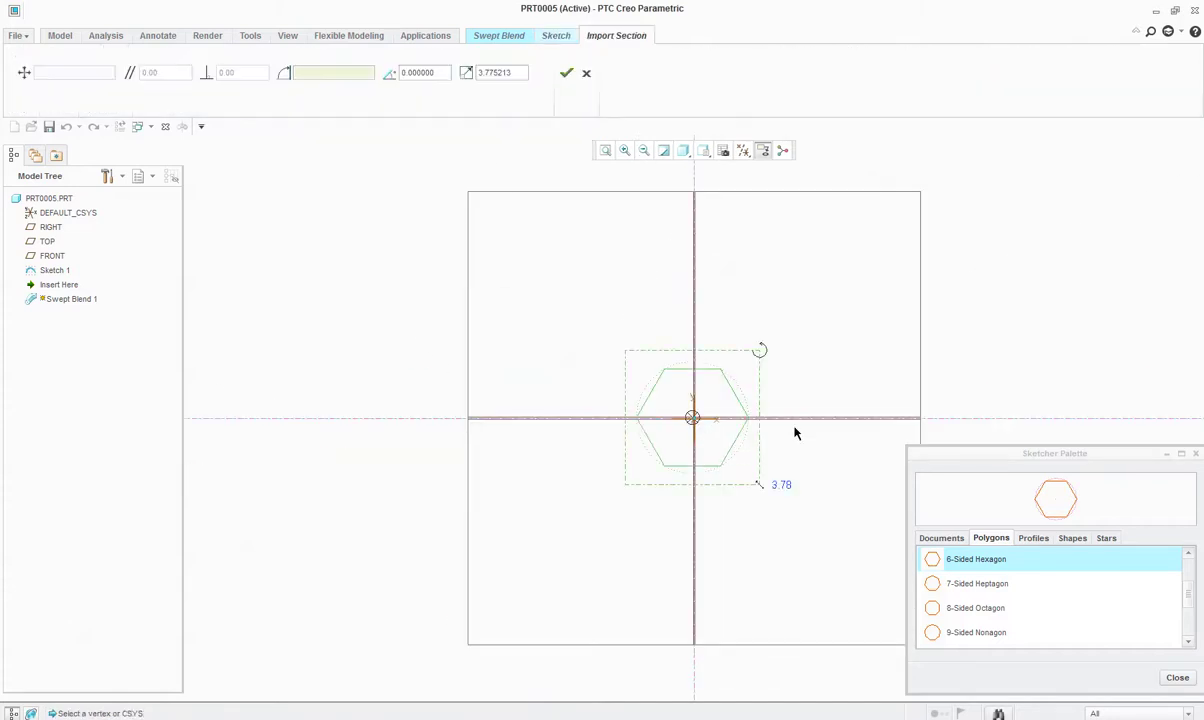
{"action": "middle_click", "coordinate": [779, 502]}
- Set the hexagon's side length to 5 and finish the first section sketch
{"action": "scroll", "coordinate": [667, 447], "scroll_direction": "down", "scroll_amount": 3}
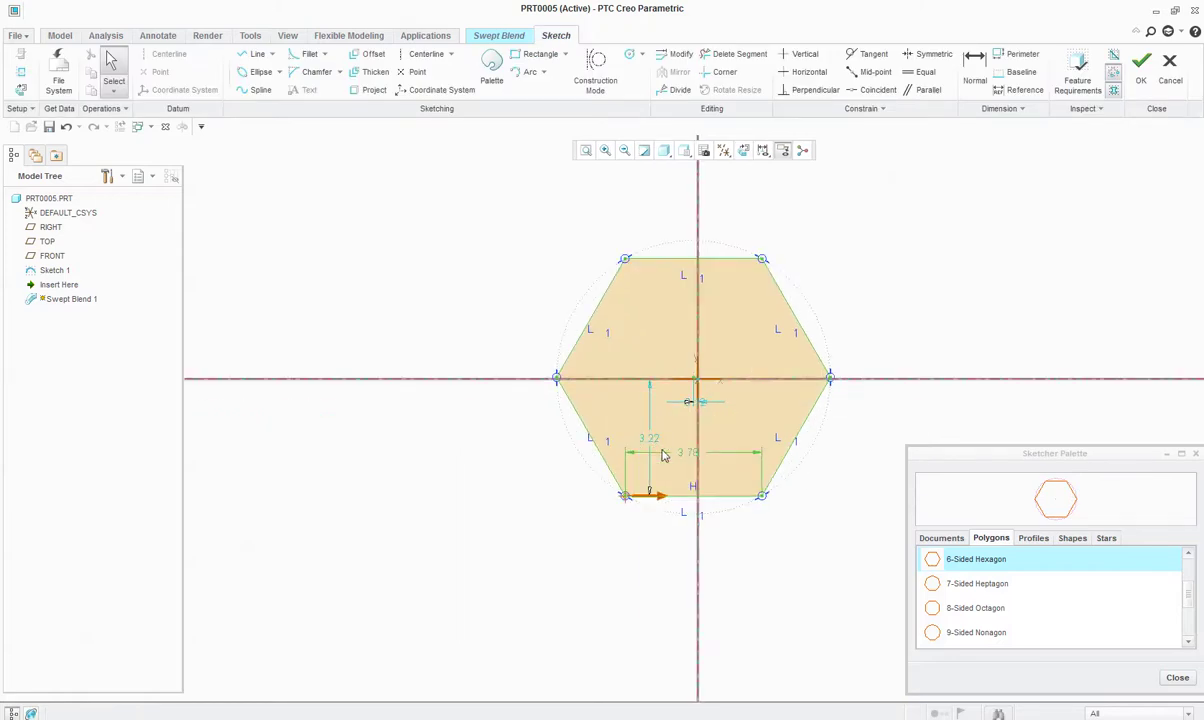
{"action": "double_click", "coordinate": [690, 454]}
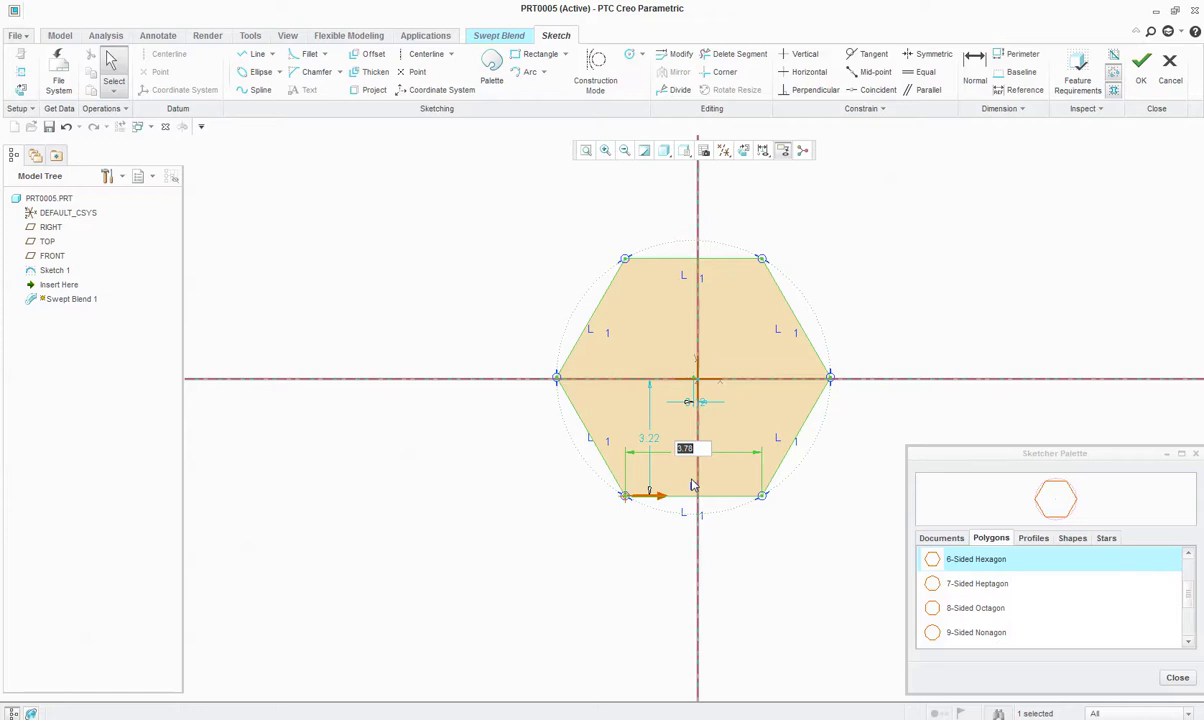
{"action": "type", "text": "50"}
{"action": "key", "text": "Return"}
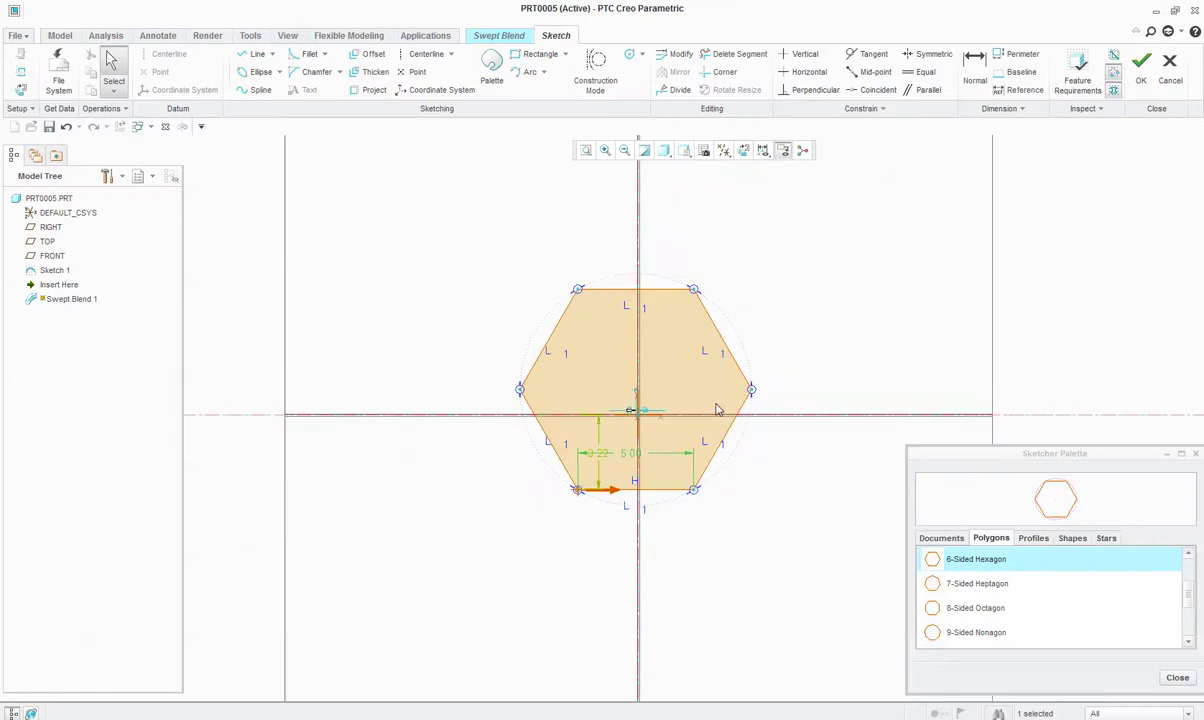
{"action": "left_click", "coordinate": [1141, 62]}
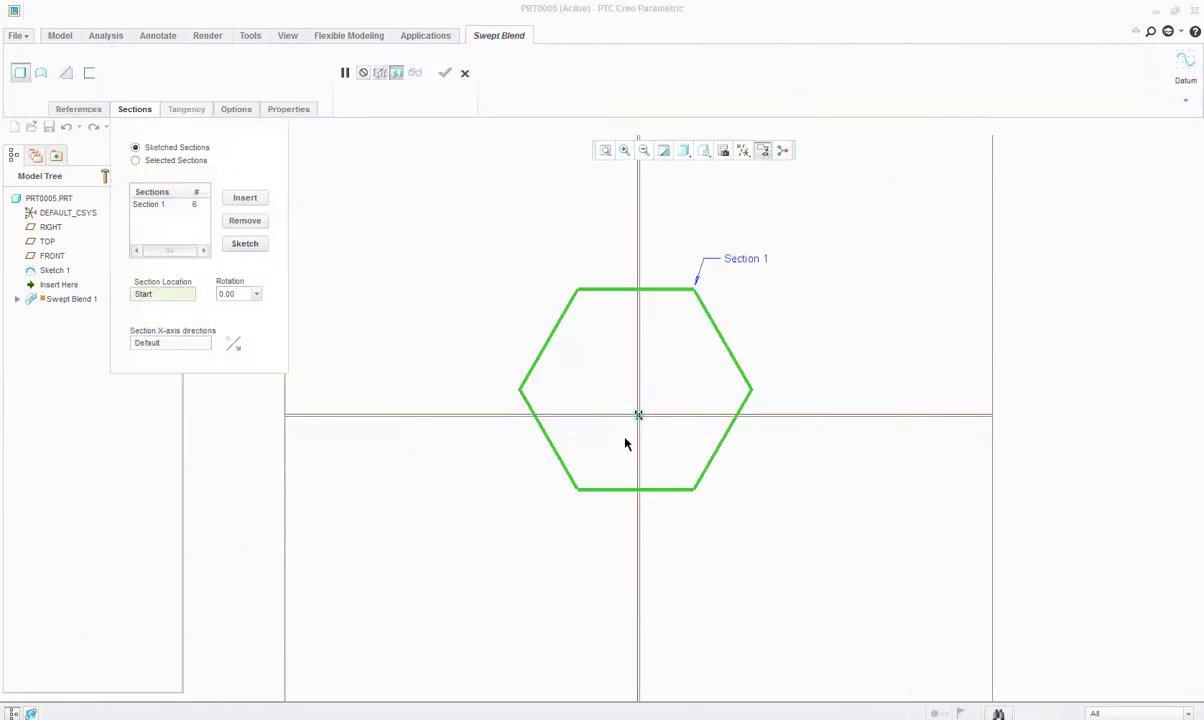
- Insert a second section at the trajectory's end and sketch a circle about 3.08 in diameter centred on the origin
{"action": "left_click", "coordinate": [245, 199]}
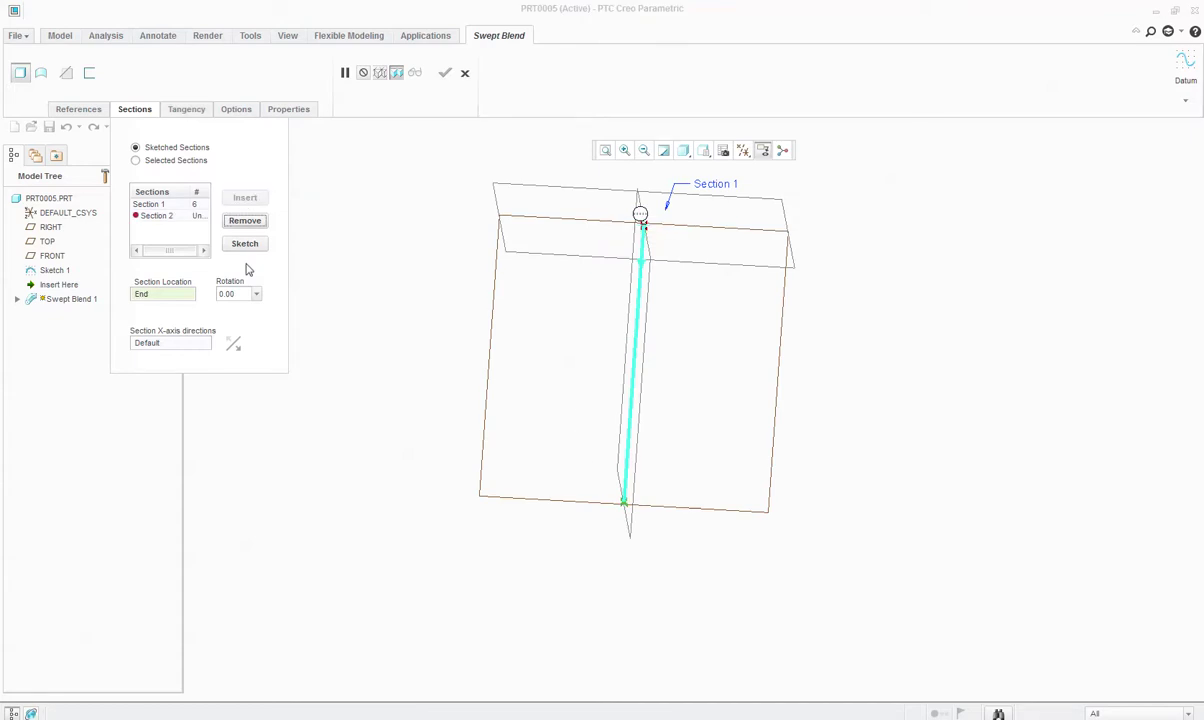
{"action": "left_click", "coordinate": [246, 245]}
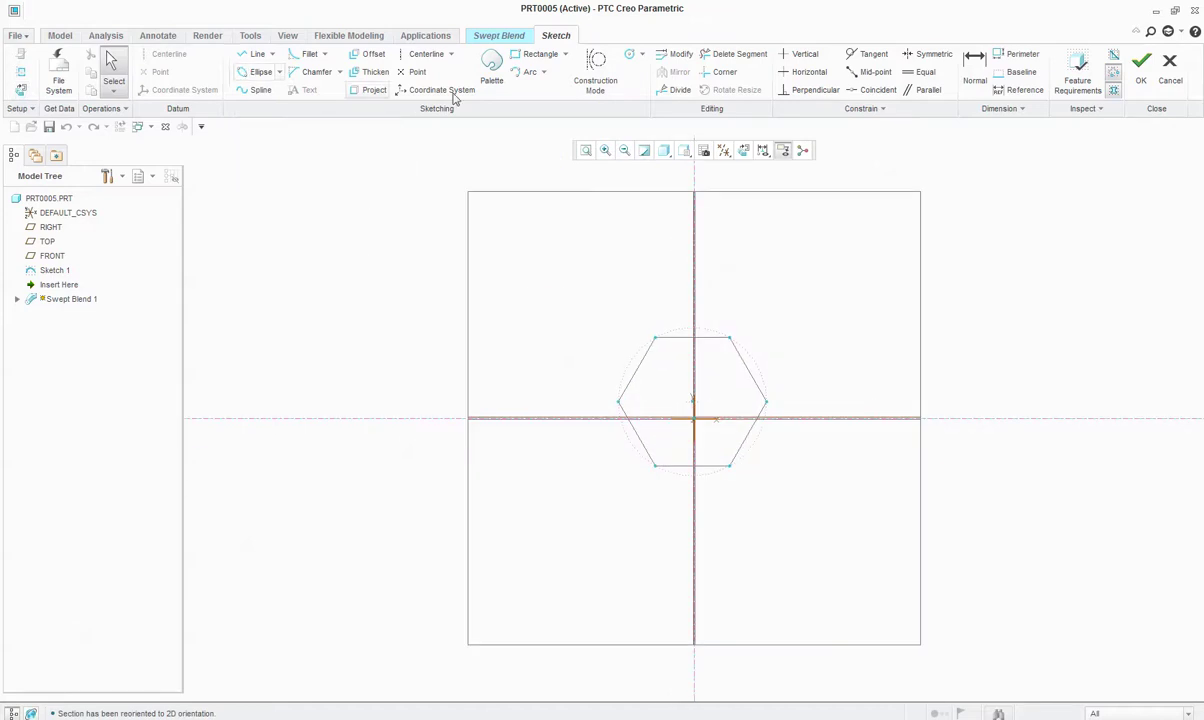
{"action": "left_click", "coordinate": [628, 54]}
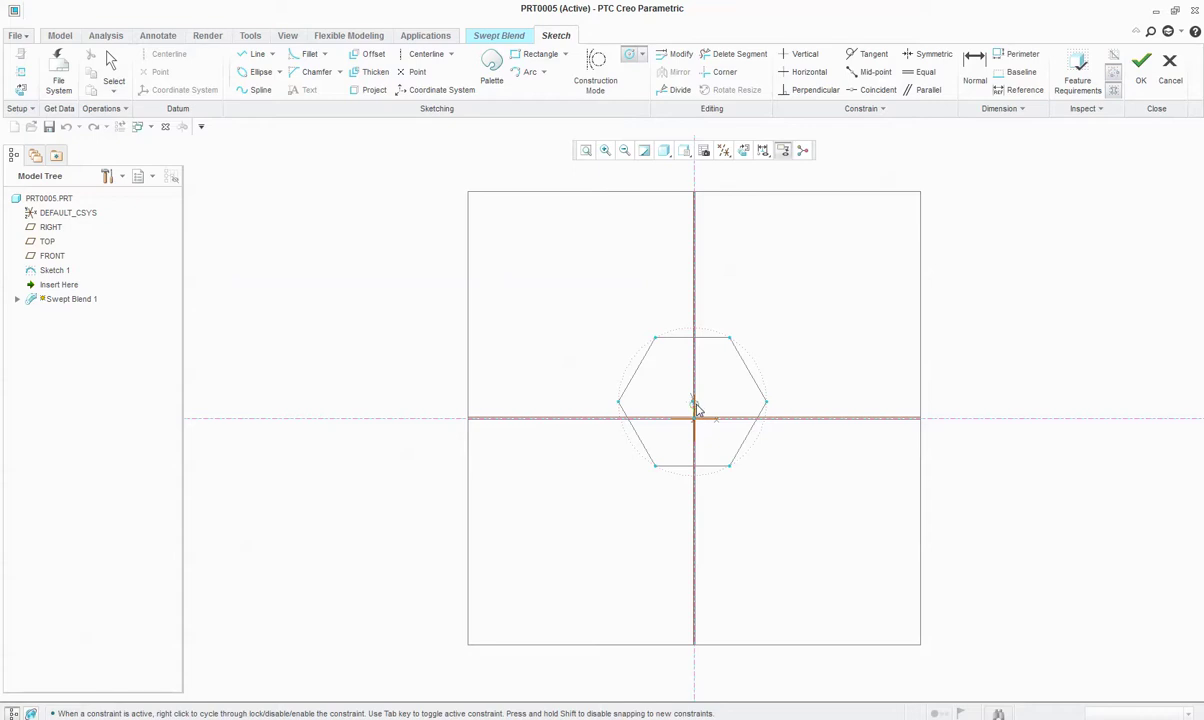
{"action": "scroll", "coordinate": [714, 396], "scroll_direction": "up", "scroll_amount": 2}
{"action": "middle_click", "coordinate": [714, 393]}
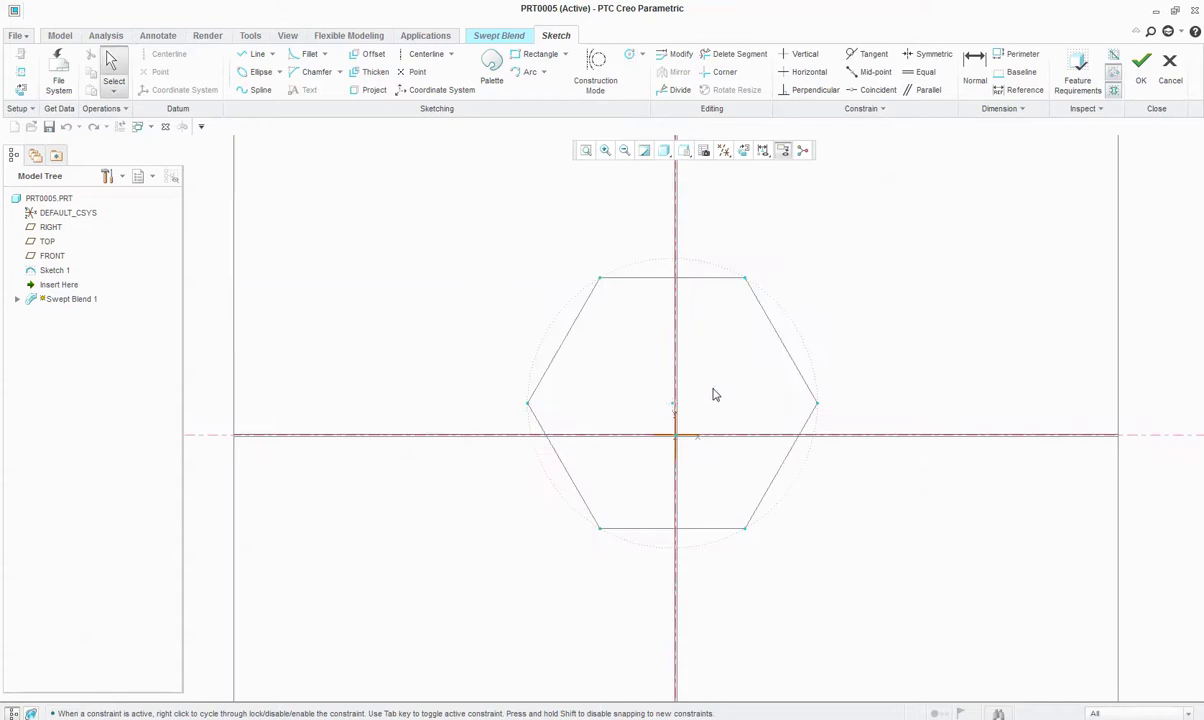
{"action": "left_click", "coordinate": [675, 435]}
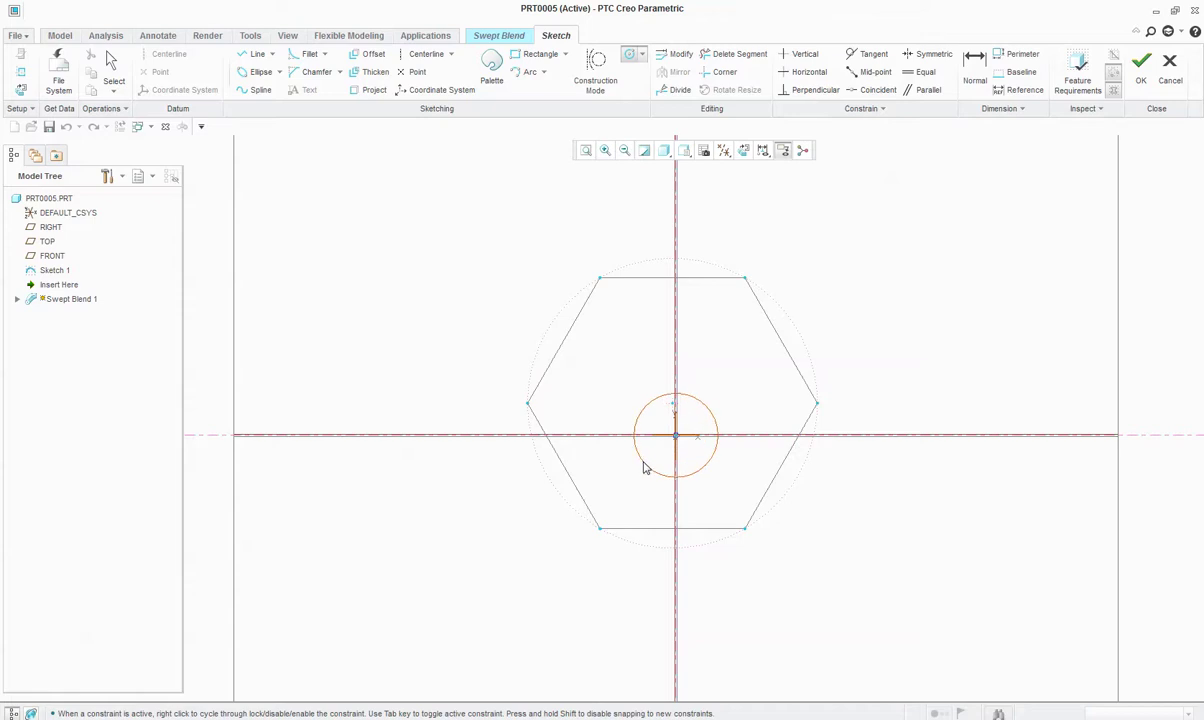
{"action": "left_click", "coordinate": [641, 467]}
{"action": "middle_click", "coordinate": [621, 392]}
- Set the circle's diameter to 3 and finish the second section sketch
{"action": "double_click", "coordinate": [610, 393]}
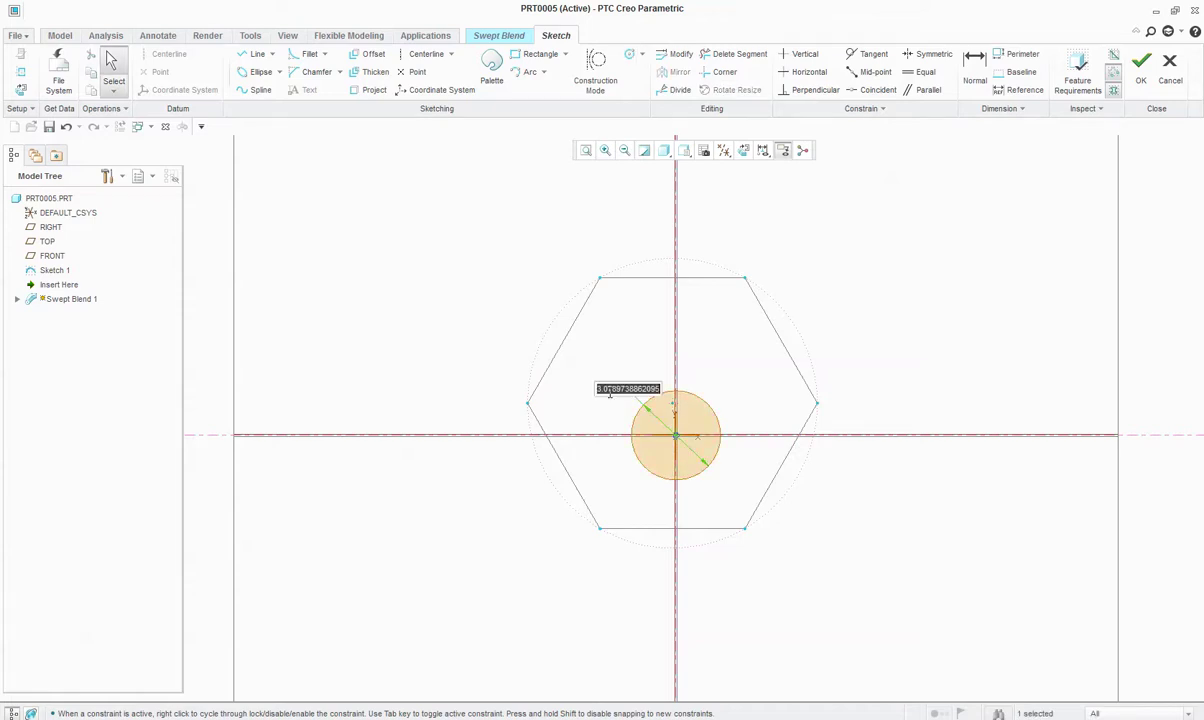
{"action": "type", "text": "3"}
{"action": "key", "text": "Return"}
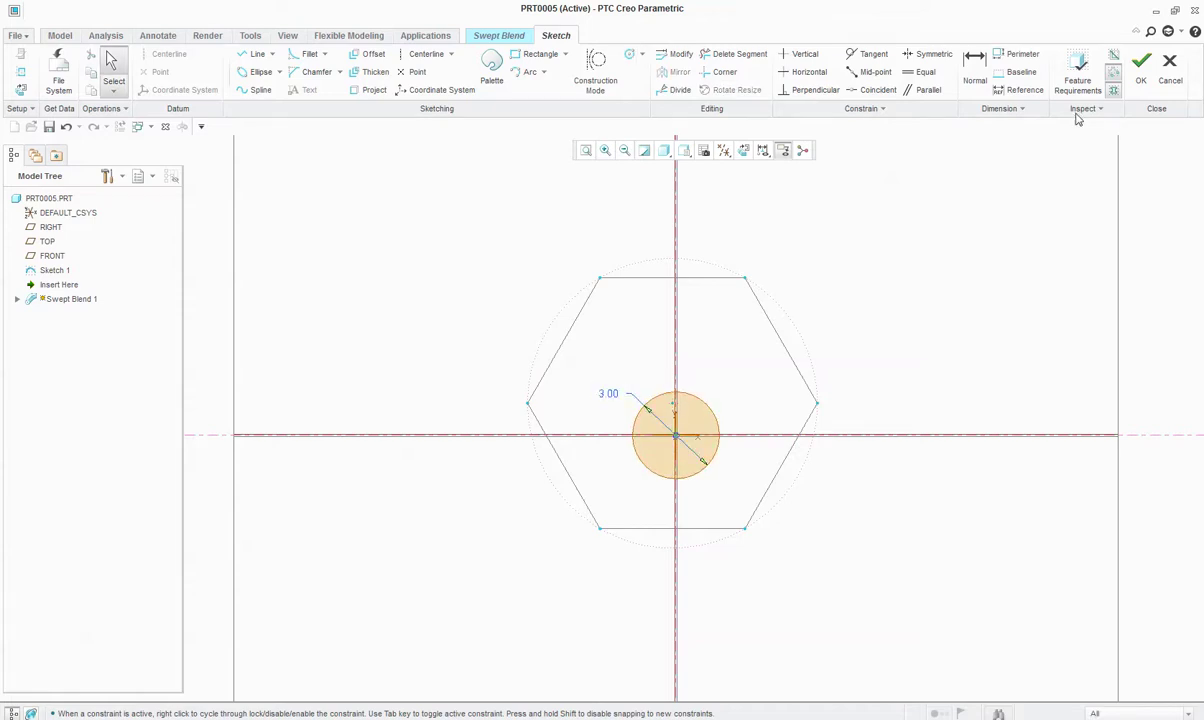
{"action": "left_click", "coordinate": [1141, 68]}
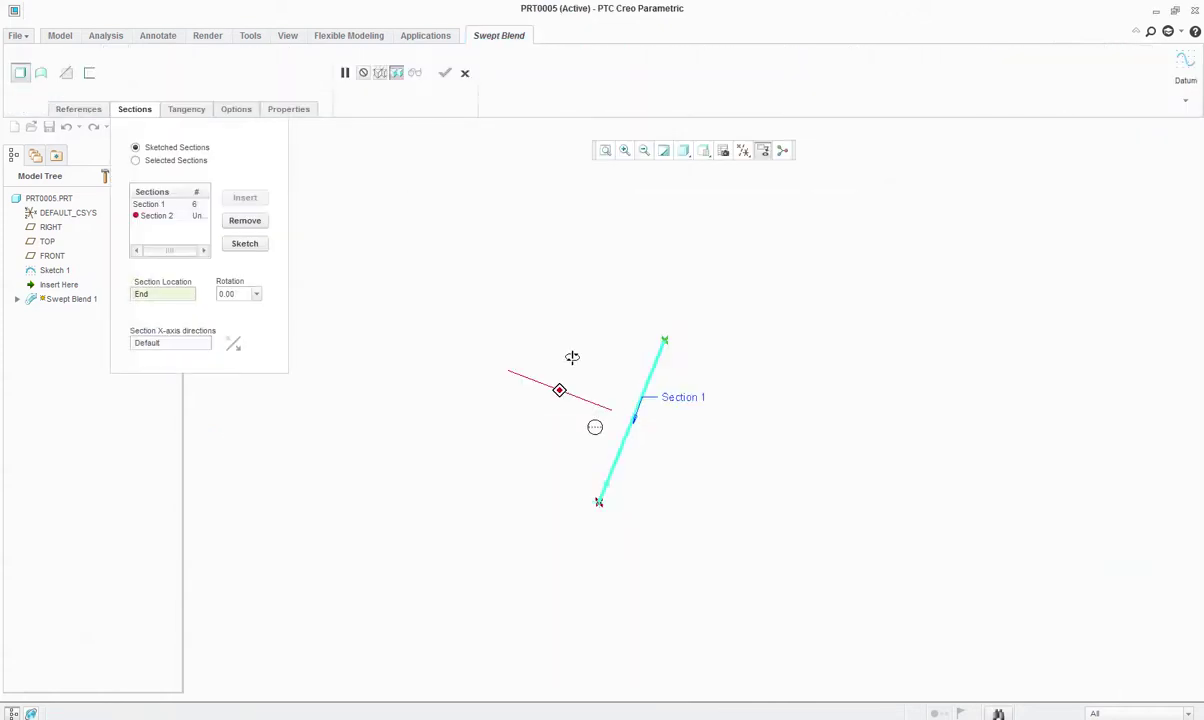
- Divide the second section's circle into six segments with the Divide tool, finish its sketch and complete the swept blend
{"action": "left_click", "coordinate": [197, 216]}
{"action": "left_click", "coordinate": [244, 244]}
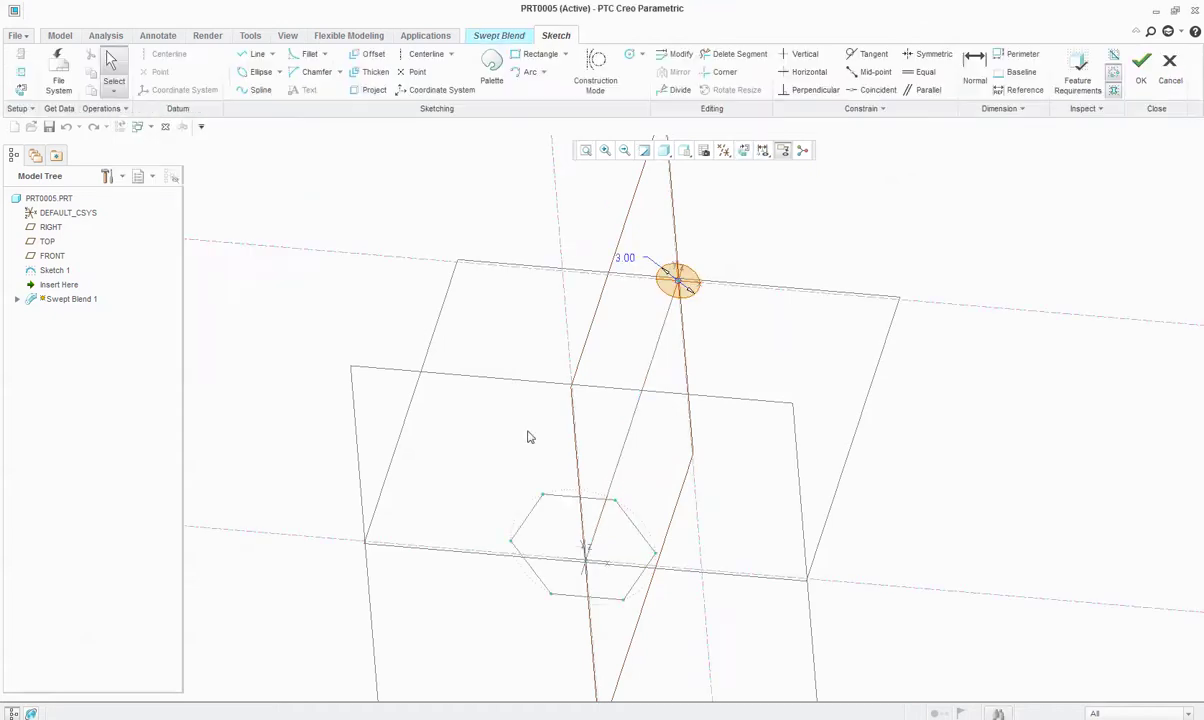
{"action": "left_click", "coordinate": [23, 90]}
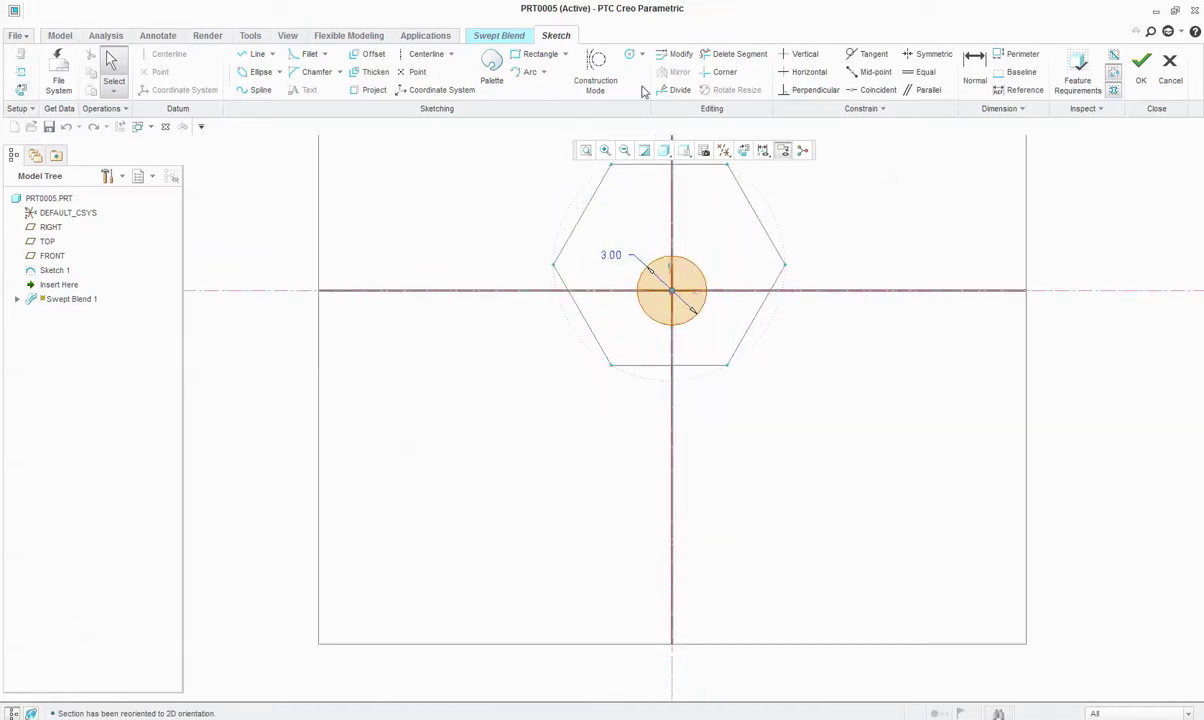
{"action": "left_click", "coordinate": [680, 89]}
{"action": "scroll", "coordinate": [675, 258], "scroll_direction": "up", "scroll_amount": 1}
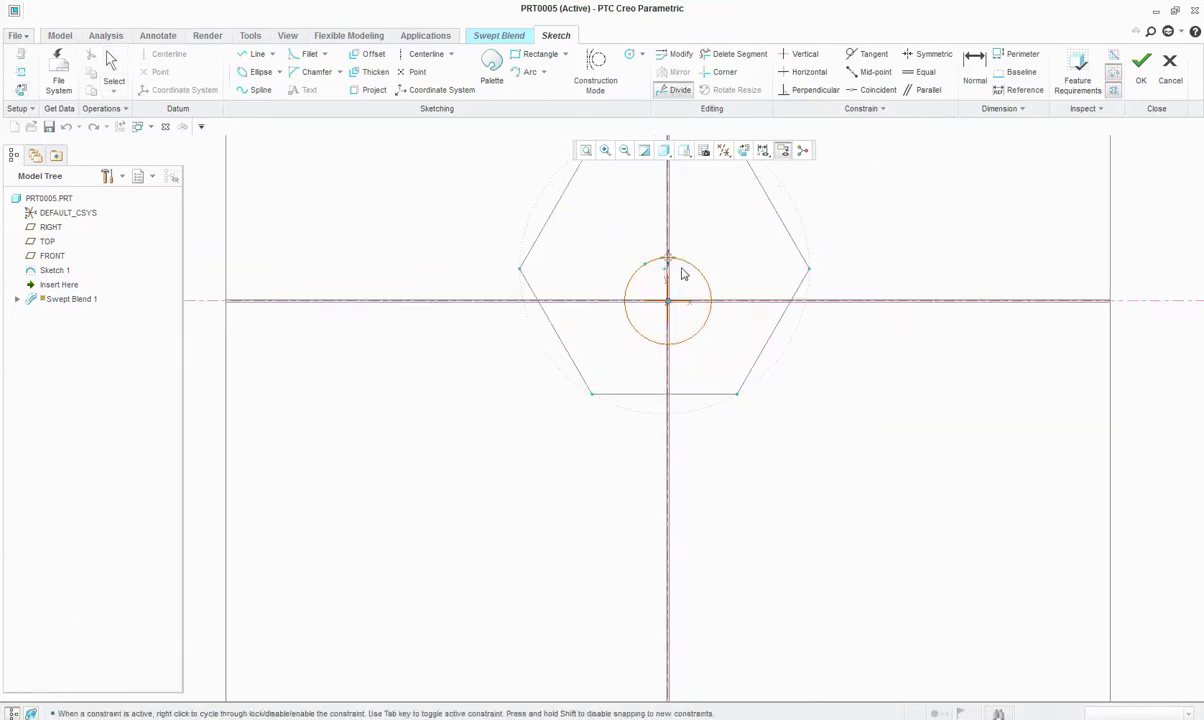
{"action": "left_click", "coordinate": [648, 263]}
{"action": "left_click", "coordinate": [626, 306]}
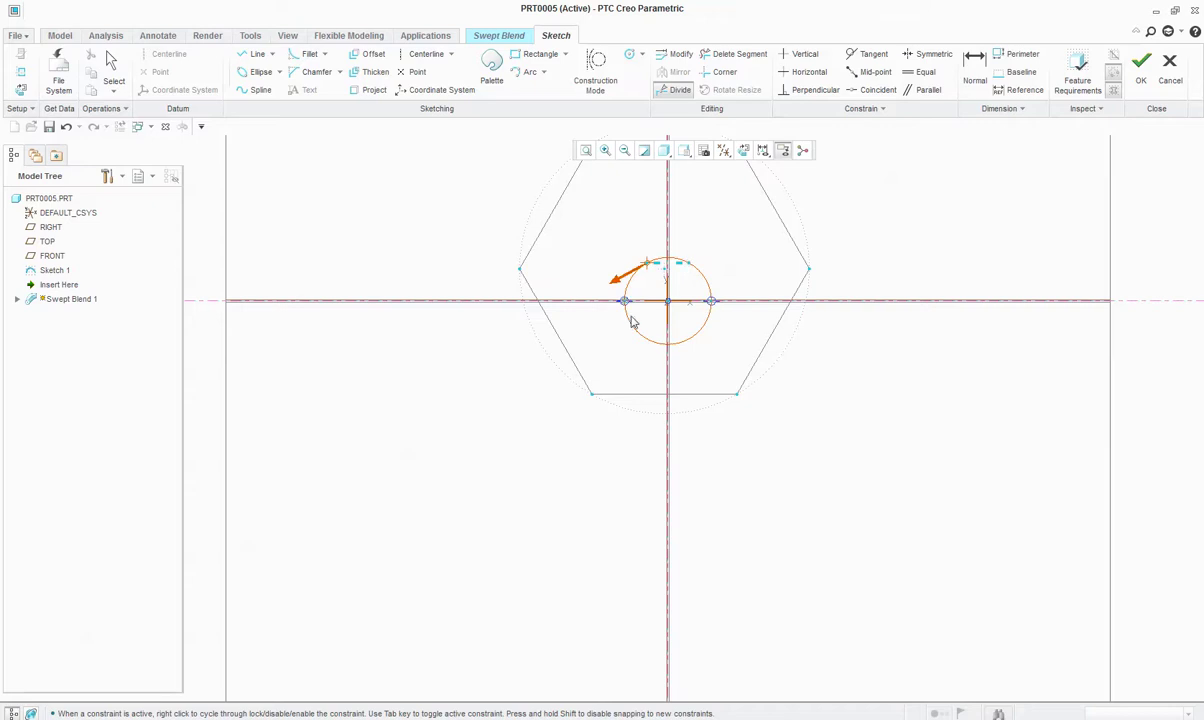
{"action": "middle_click", "coordinate": [717, 344]}
{"action": "left_click", "coordinate": [1141, 68]}
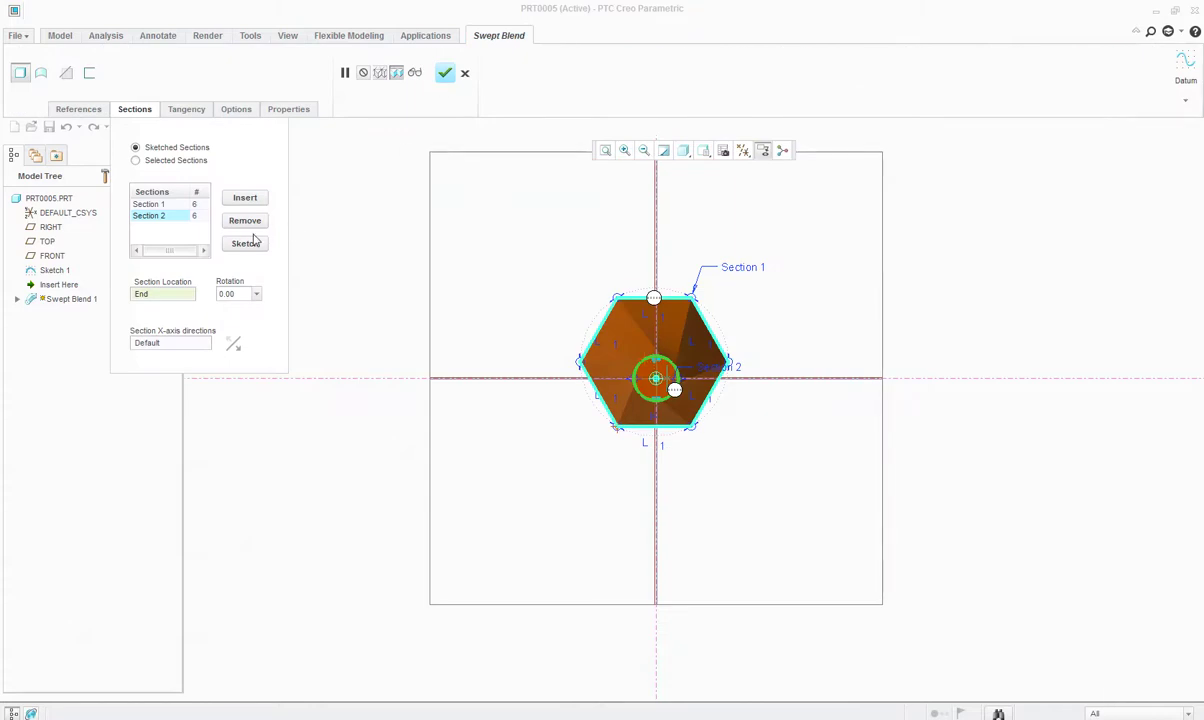
{"action": "left_click", "coordinate": [445, 73]}
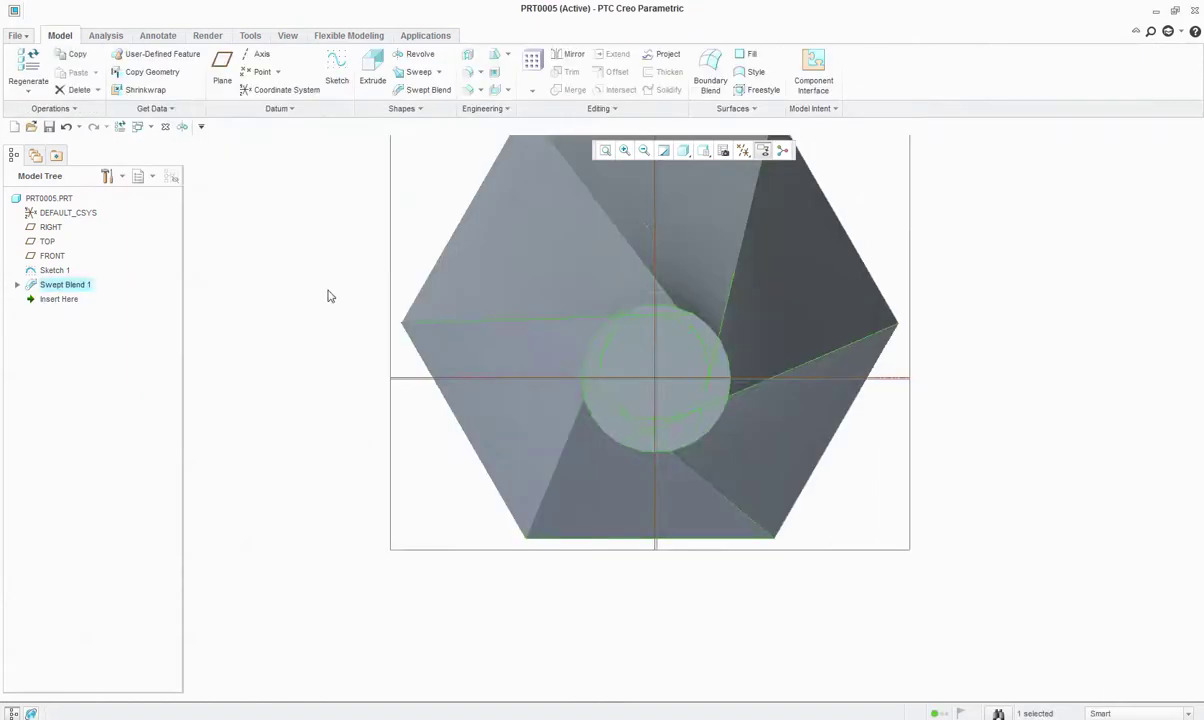
- Redefine Sketch 1 and divide its vertical line at two points, leaving segments about 3.31 and 3.57 long below its upper end
{"action": "middle_click_drag", "start_coordinate": [615, 527], "coordinate": [440, 405]}
{"action": "scroll", "coordinate": [708, 206], "scroll_direction": "up", "scroll_amount": 2}
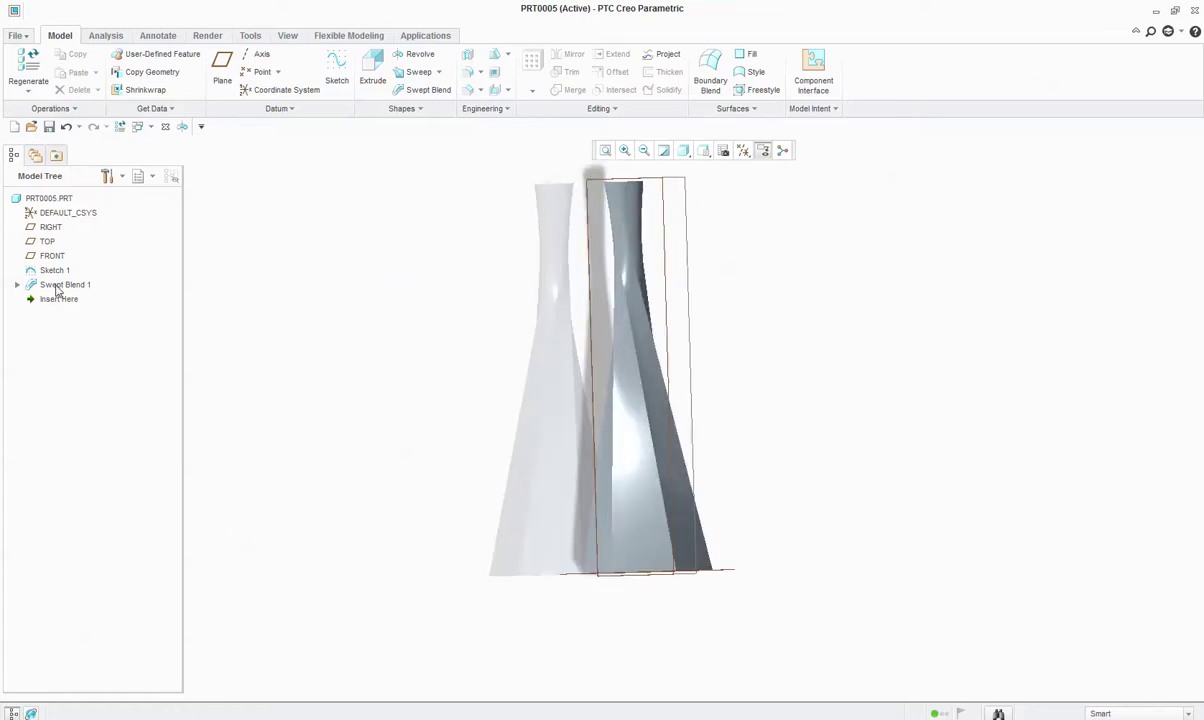
{"action": "right_click", "coordinate": [55, 272]}
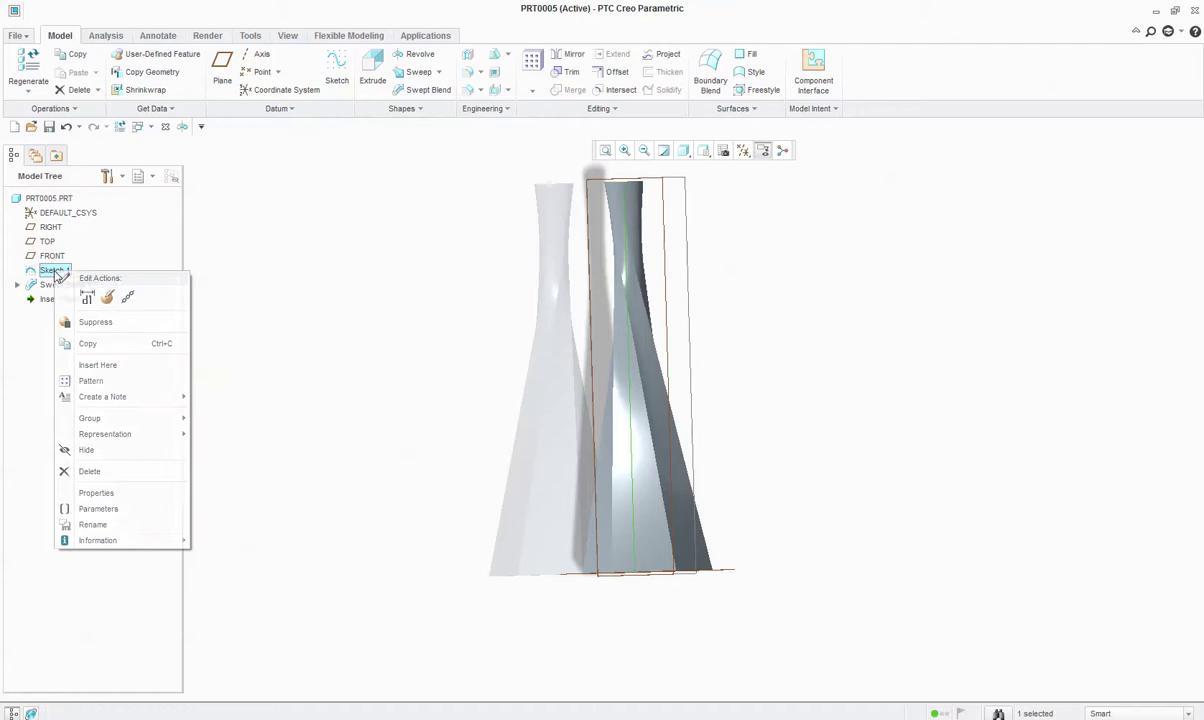
{"action": "left_click", "coordinate": [104, 297]}
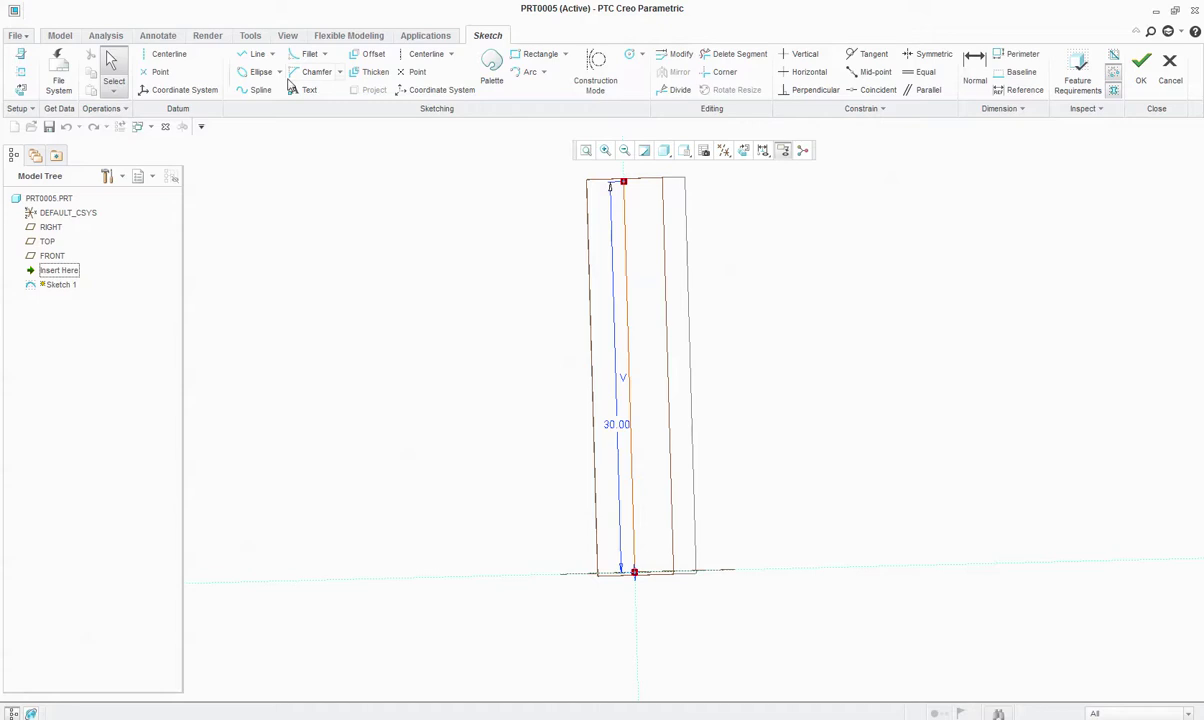
{"action": "left_click", "coordinate": [20, 89]}
{"action": "left_click", "coordinate": [676, 90]}
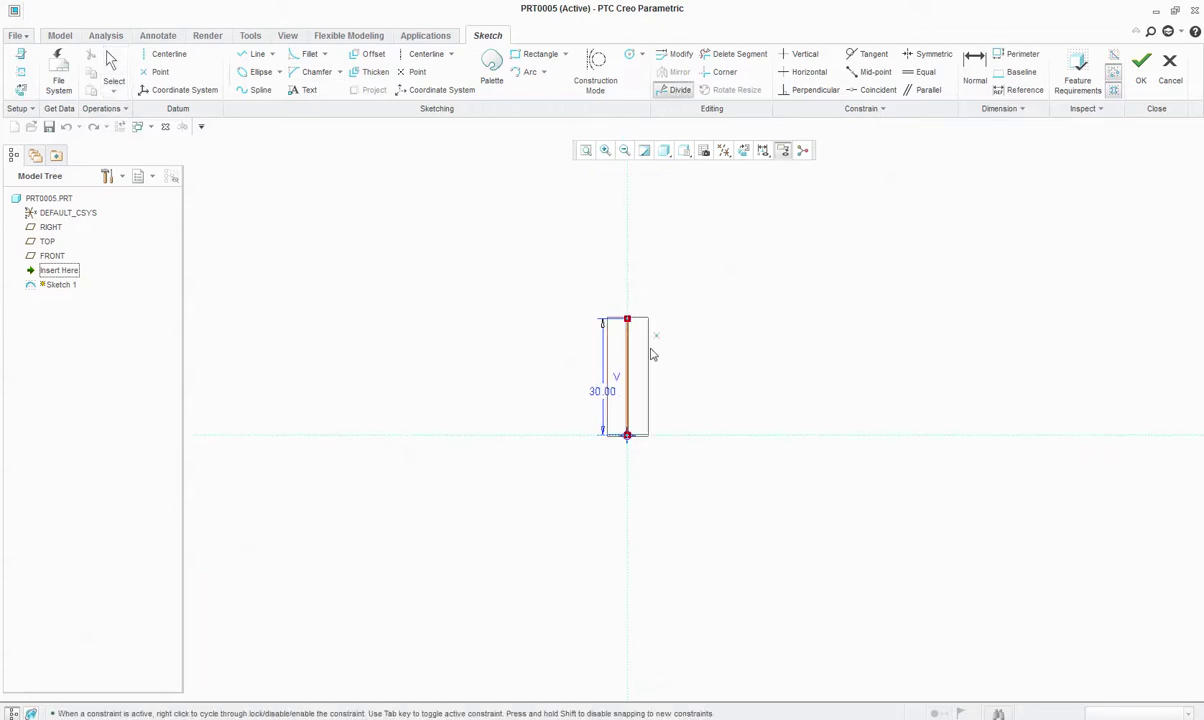
{"action": "scroll", "coordinate": [640, 348], "scroll_direction": "up", "scroll_amount": 3}
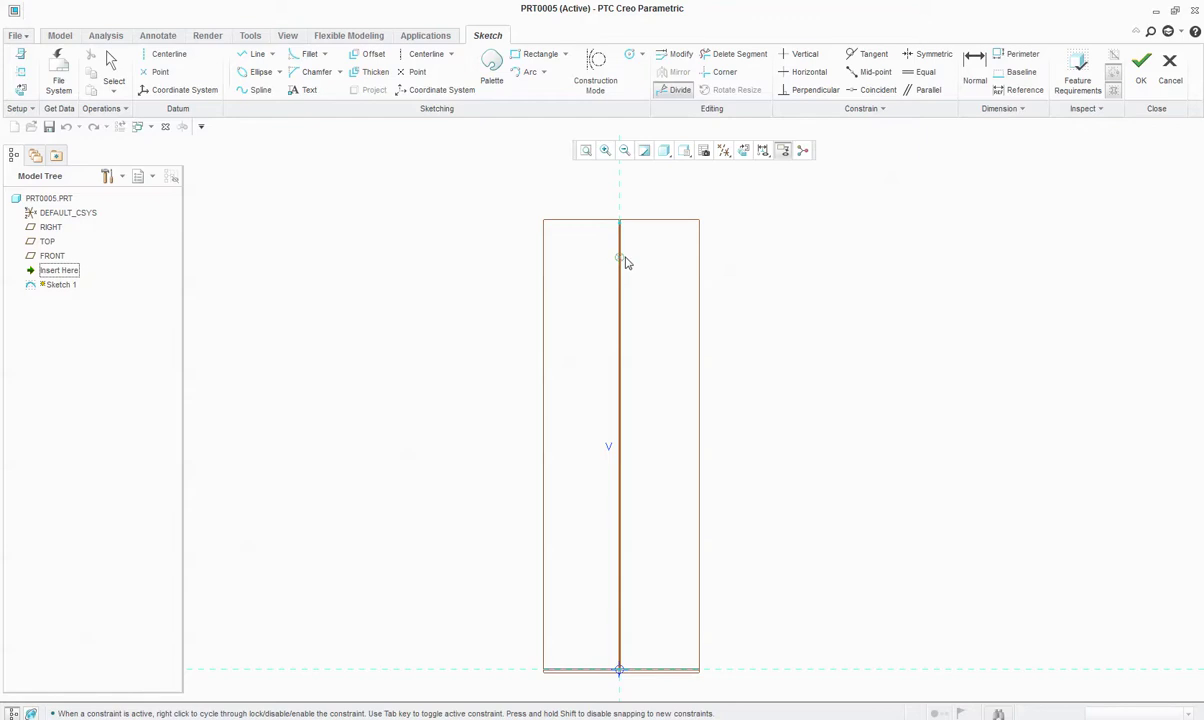
{"action": "left_click", "coordinate": [620, 326]}
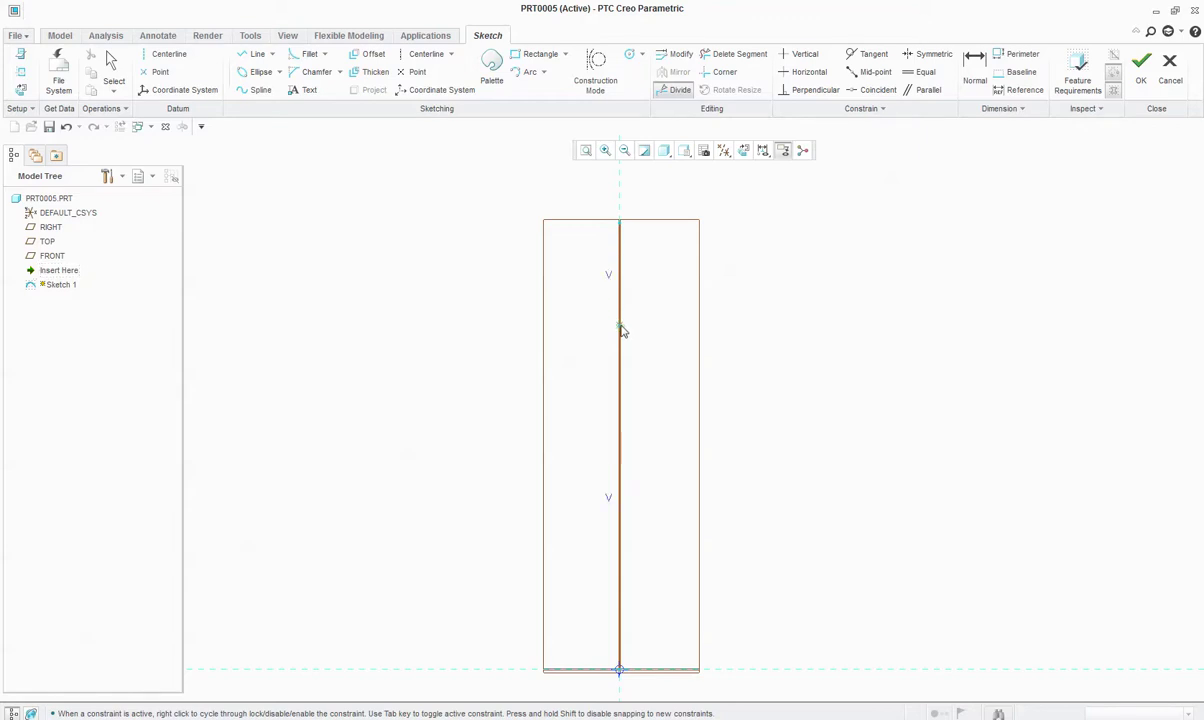
{"action": "left_click", "coordinate": [618, 272]}
{"action": "middle_click", "coordinate": [660, 291]}
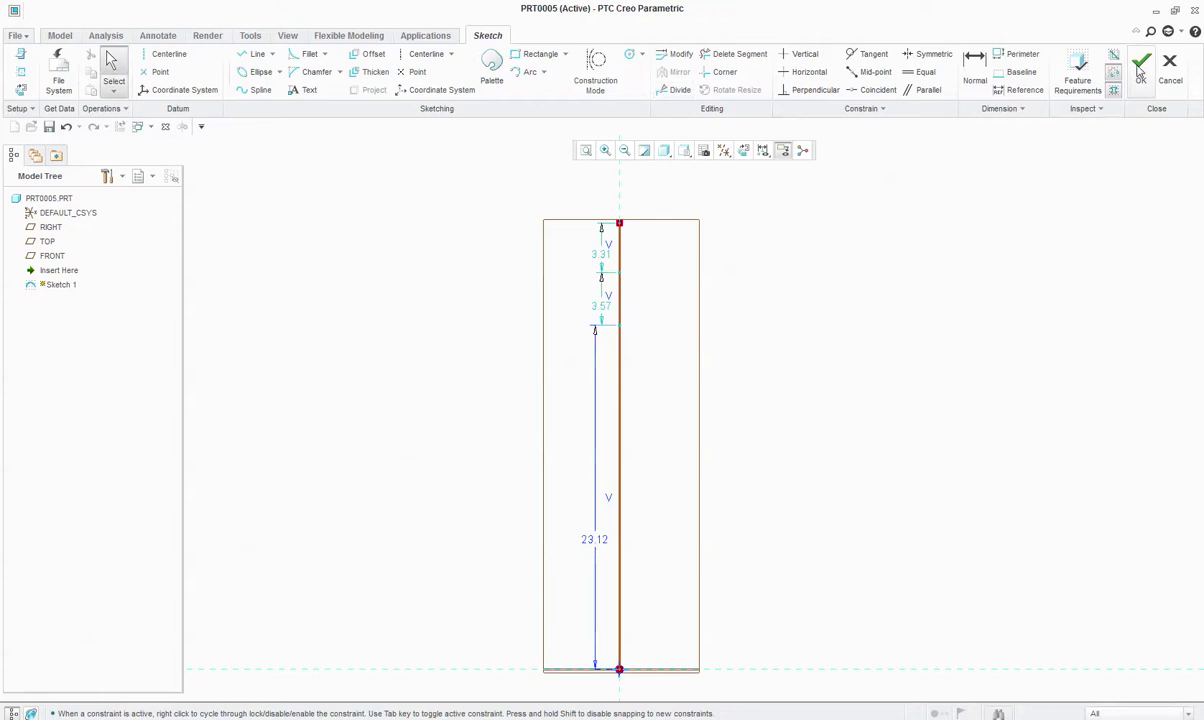
- Set the trajectory's uppermost segment to 3 and the segment below it to 3.5, and finish the sketch
{"action": "double_click", "coordinate": [602, 255]}
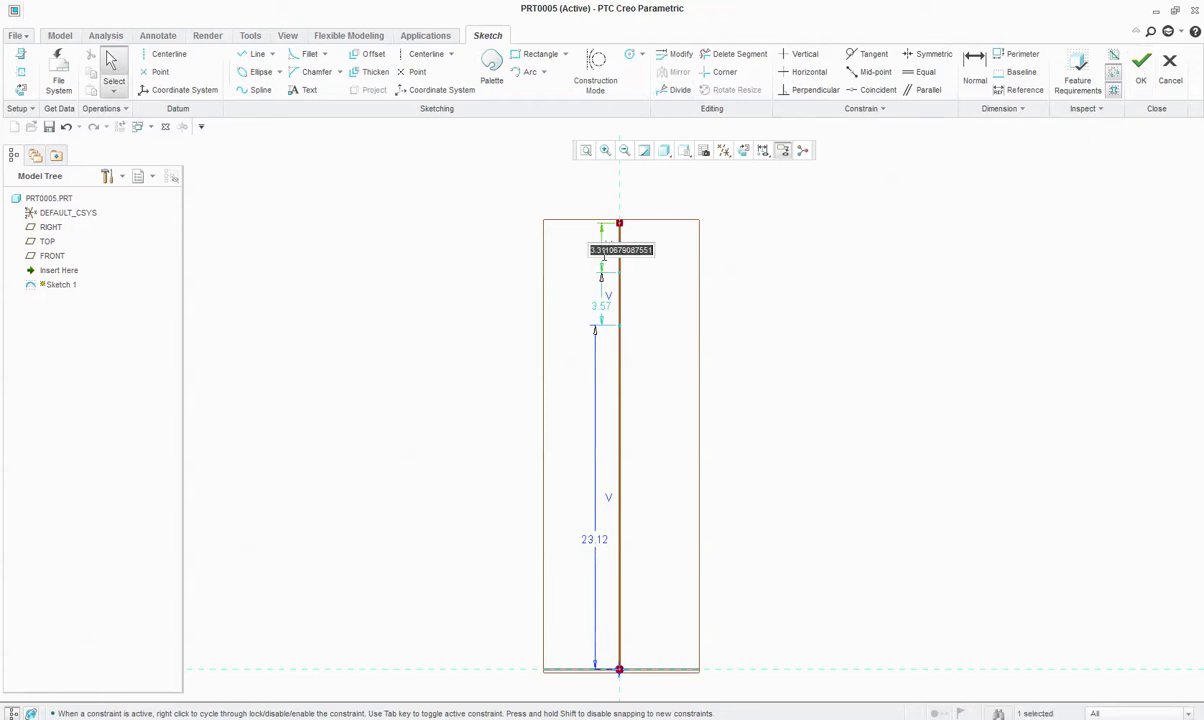
{"action": "type", "text": "3"}
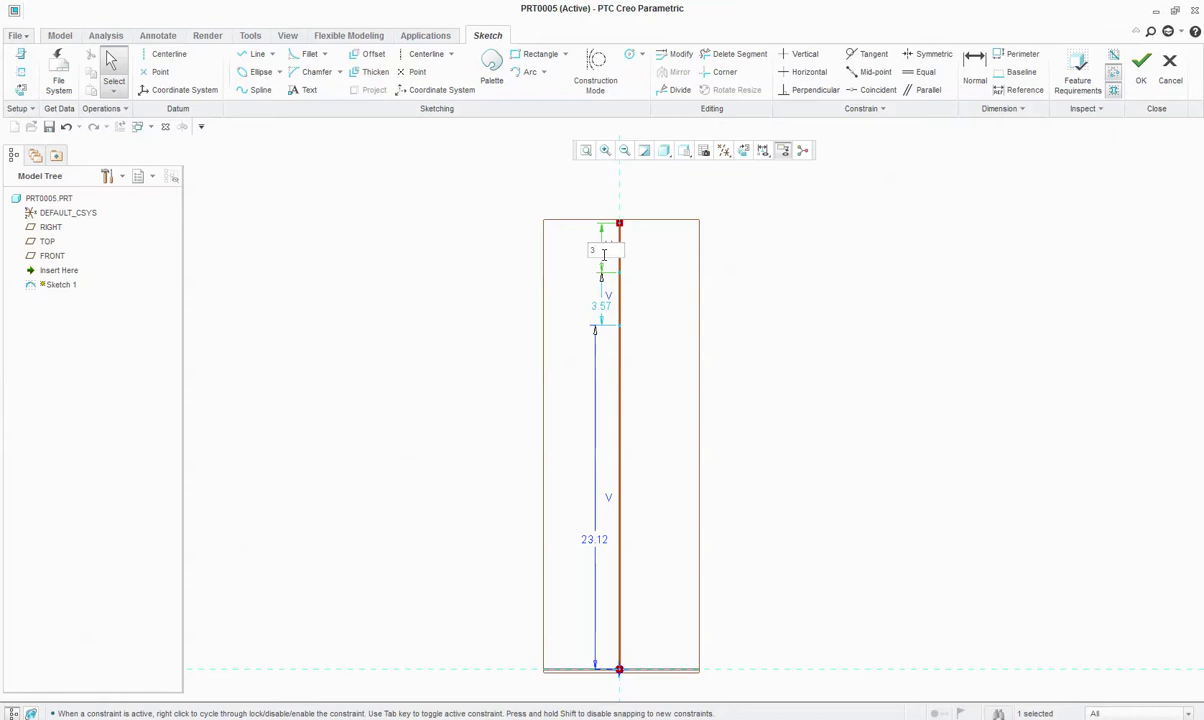
{"action": "key", "text": "Return"}
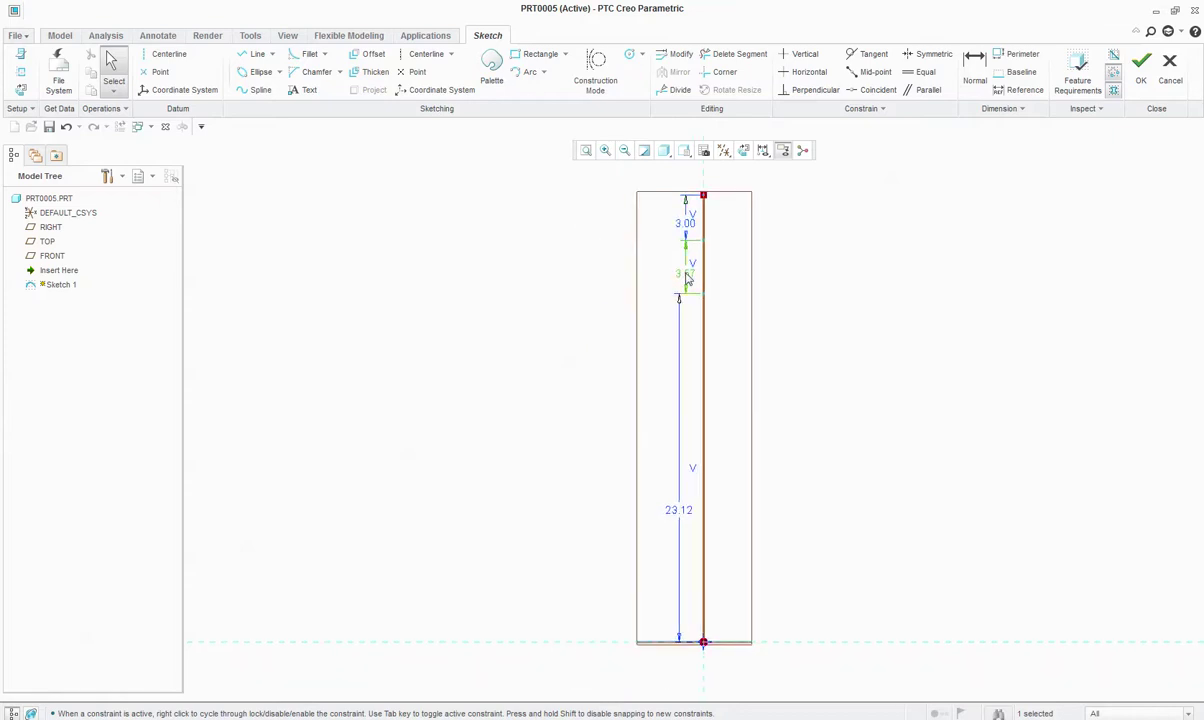
{"action": "double_click", "coordinate": [686, 269]}
{"action": "type", "text": "3.5"}
{"action": "key", "text": "Return"}
{"action": "left_click", "coordinate": [1138, 72]}
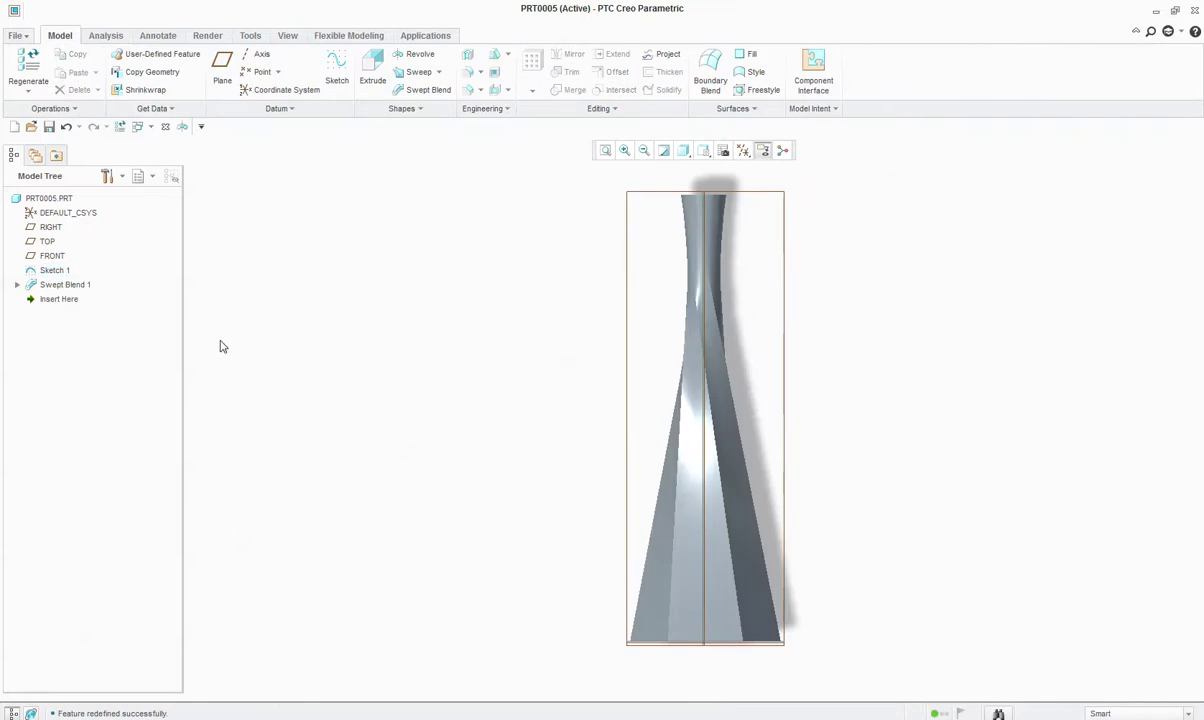
- Redefine Swept Blend 1 and insert a third section at the lower division point of the trajectory
{"action": "right_click", "coordinate": [66, 285]}
{"action": "left_click", "coordinate": [95, 300]}
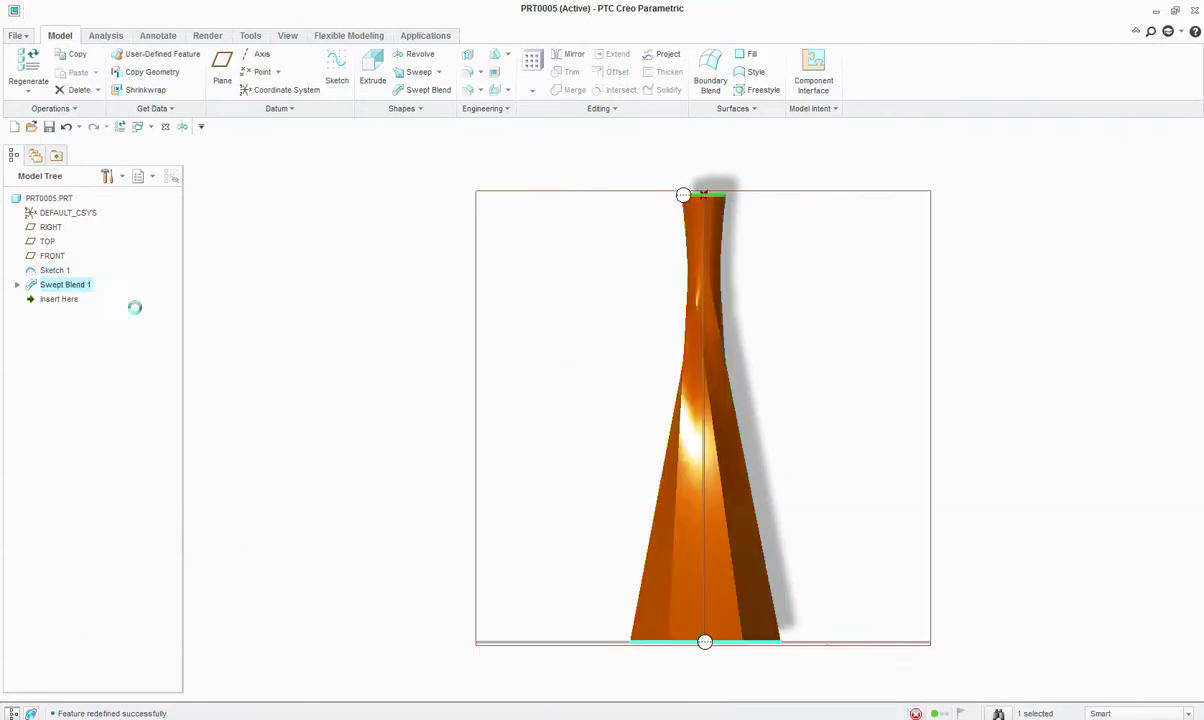
{"action": "scroll", "coordinate": [760, 210], "scroll_direction": "up", "scroll_amount": 3}
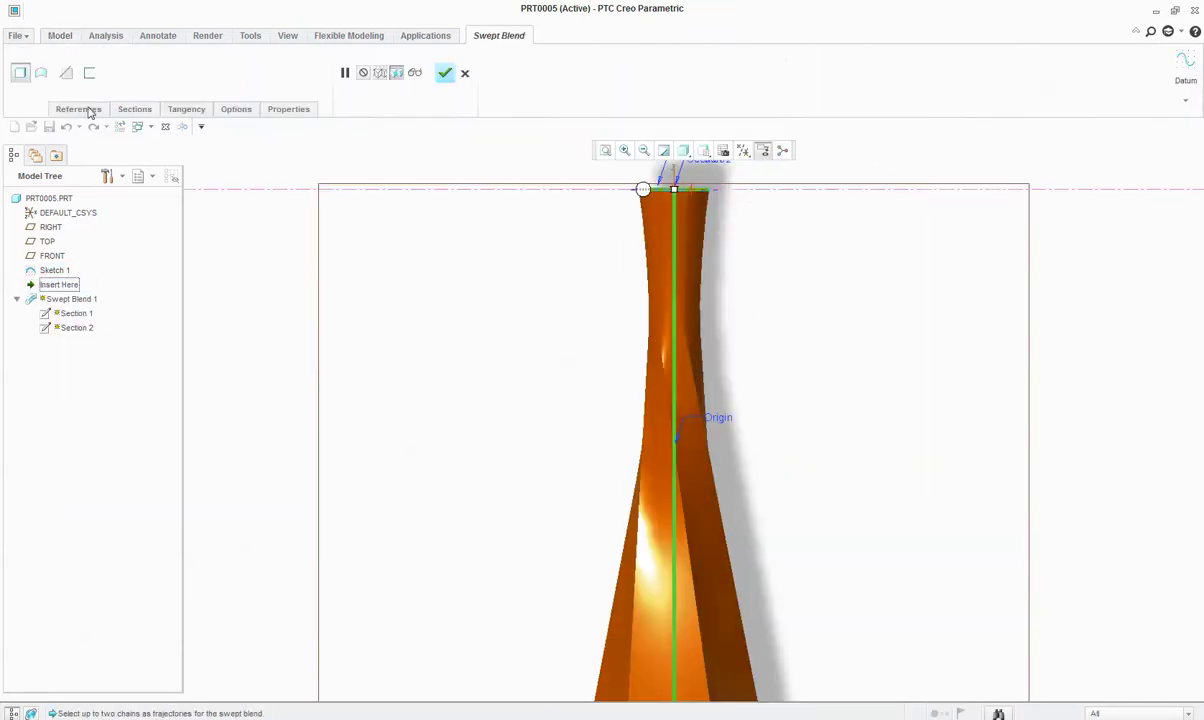
{"action": "left_click", "coordinate": [134, 109]}
{"action": "left_click", "coordinate": [245, 199]}
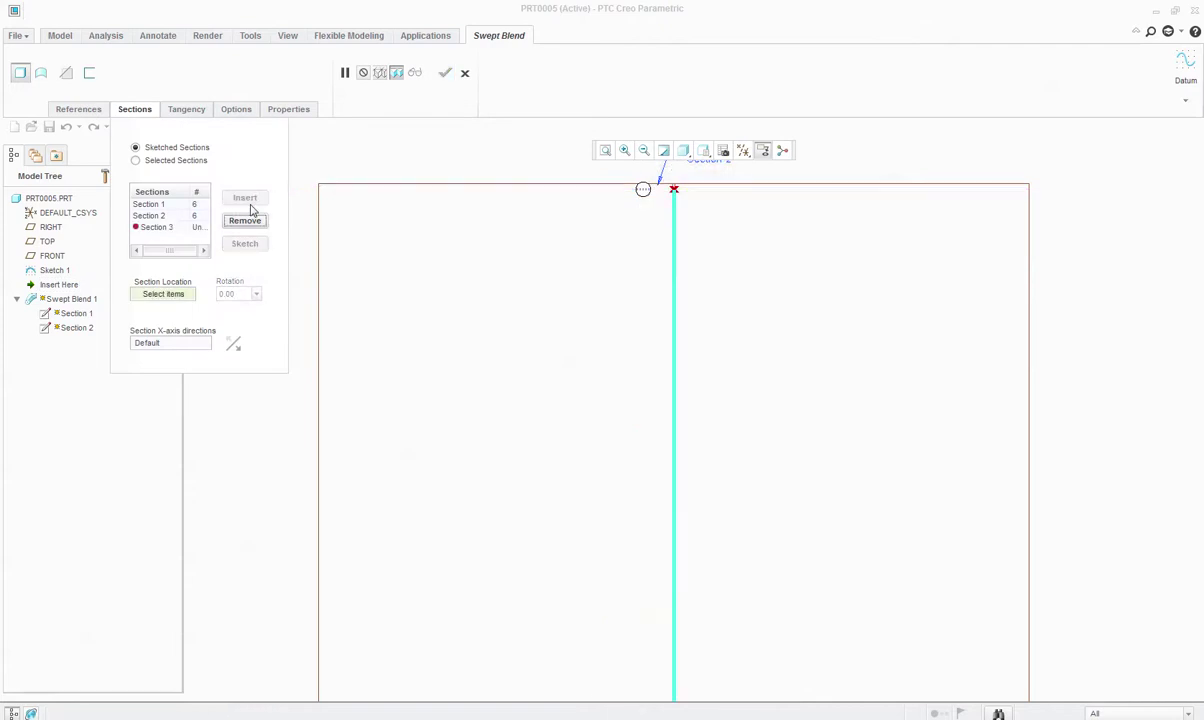
{"action": "left_click", "coordinate": [674, 343]}
{"action": "scroll", "coordinate": [610, 300], "scroll_direction": "up", "scroll_amount": 3}
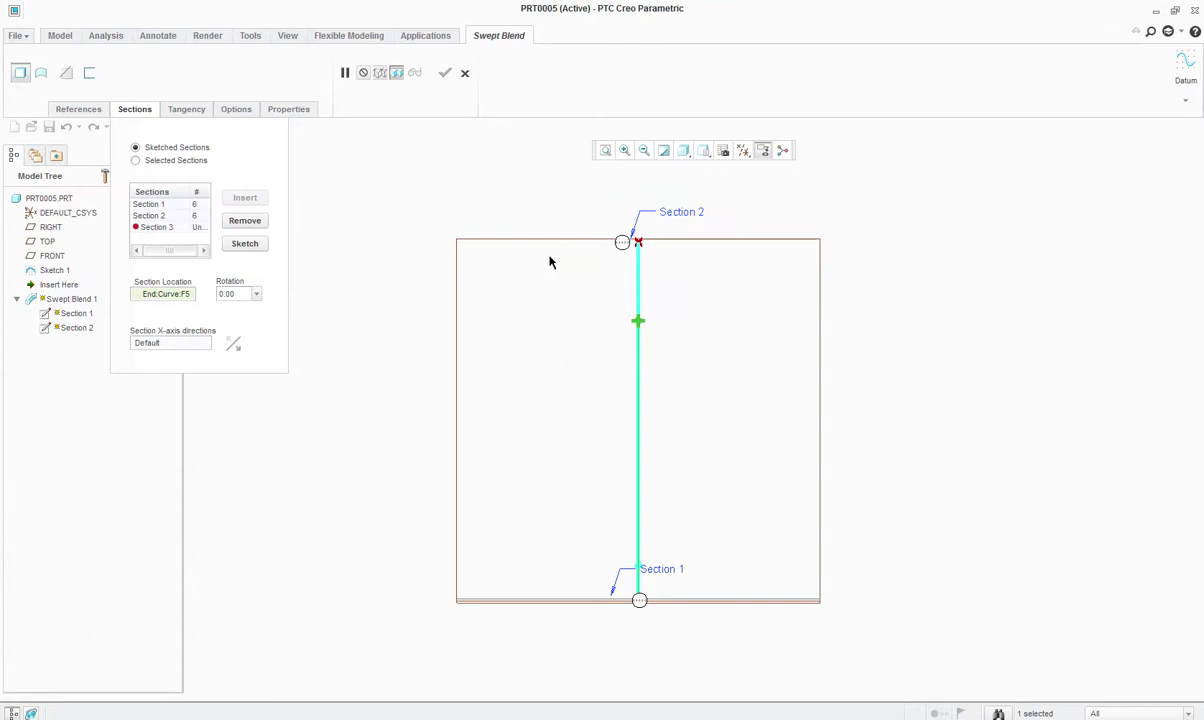
- Sketch the third section by placing a 6-Sided Hexagon from the sketcher palette at the origin, with sides about 2.98 long
{"action": "left_click", "coordinate": [245, 245]}
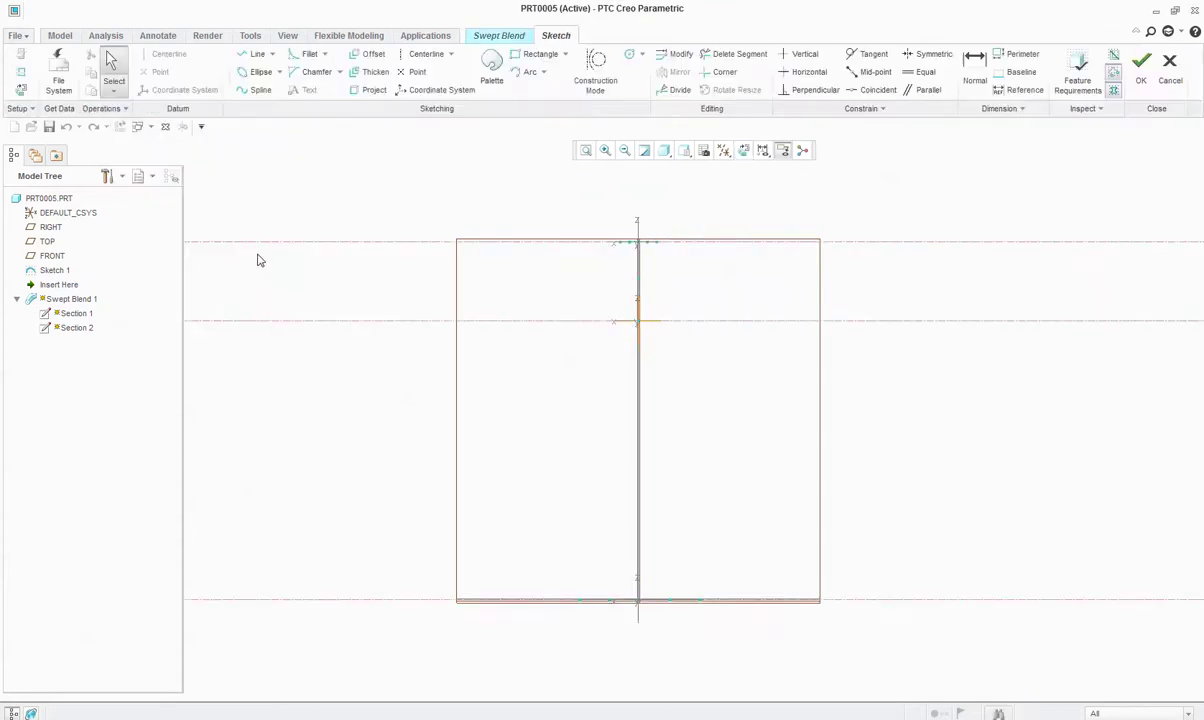
{"action": "left_click", "coordinate": [20, 88]}
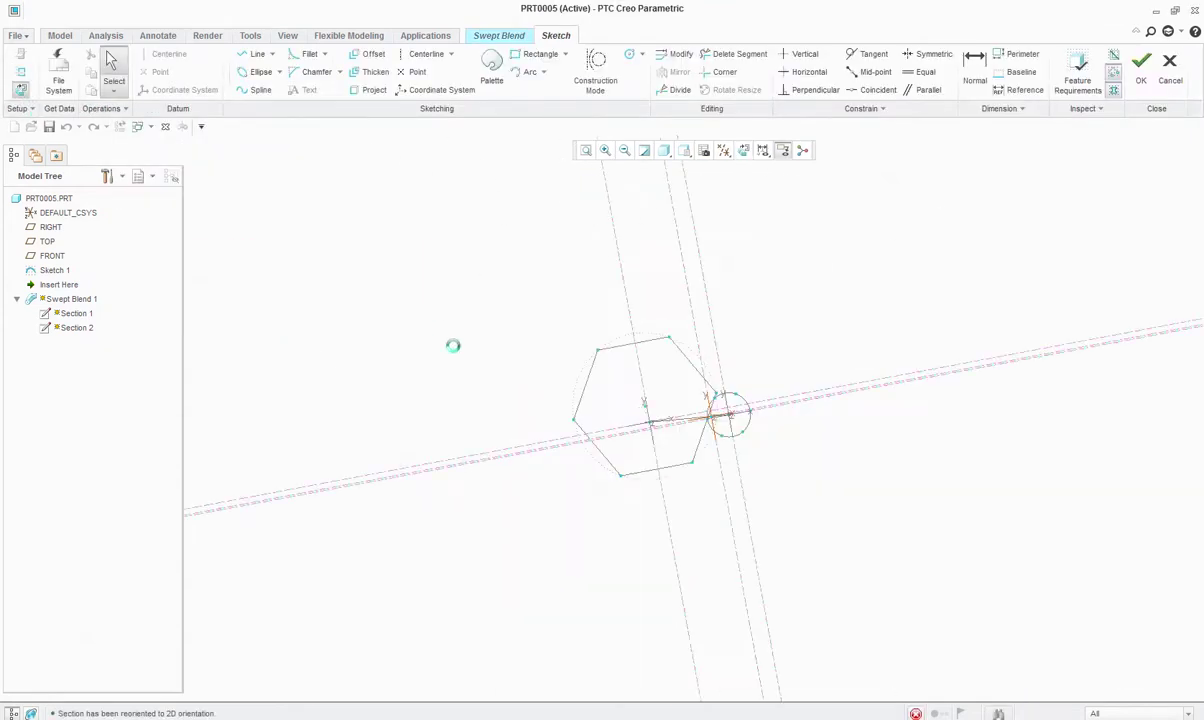
{"action": "scroll", "coordinate": [713, 420], "scroll_direction": "down", "scroll_amount": 1}
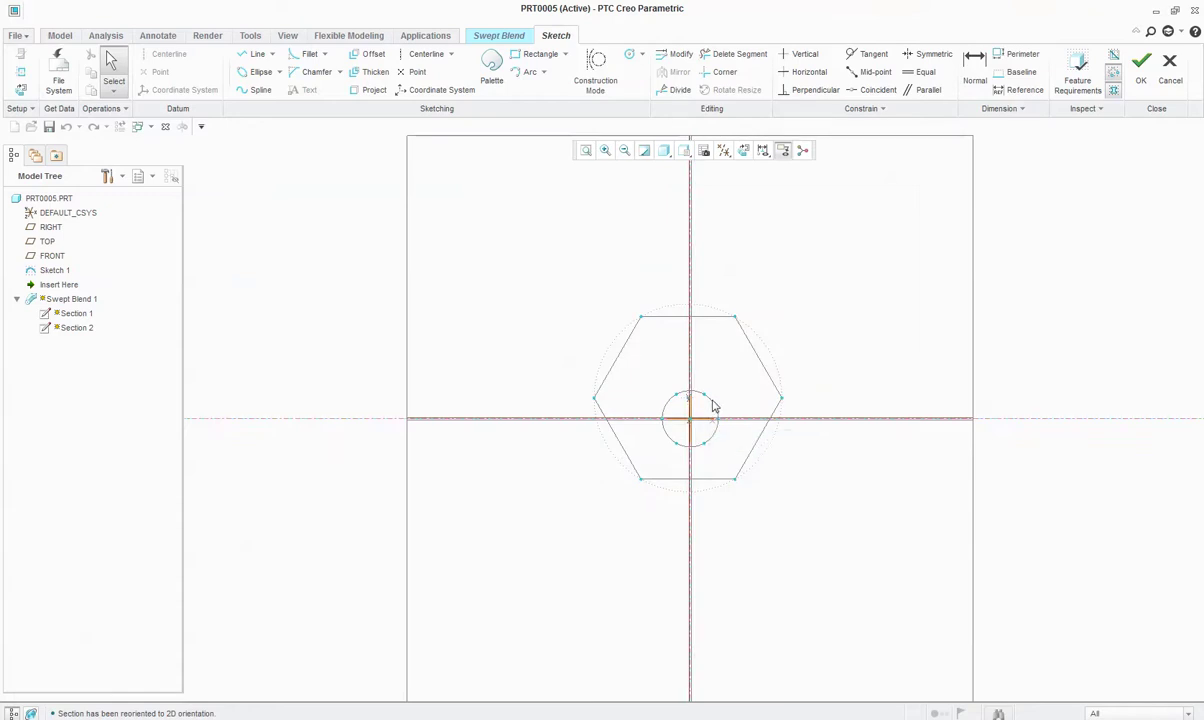
{"action": "left_click", "coordinate": [487, 74]}
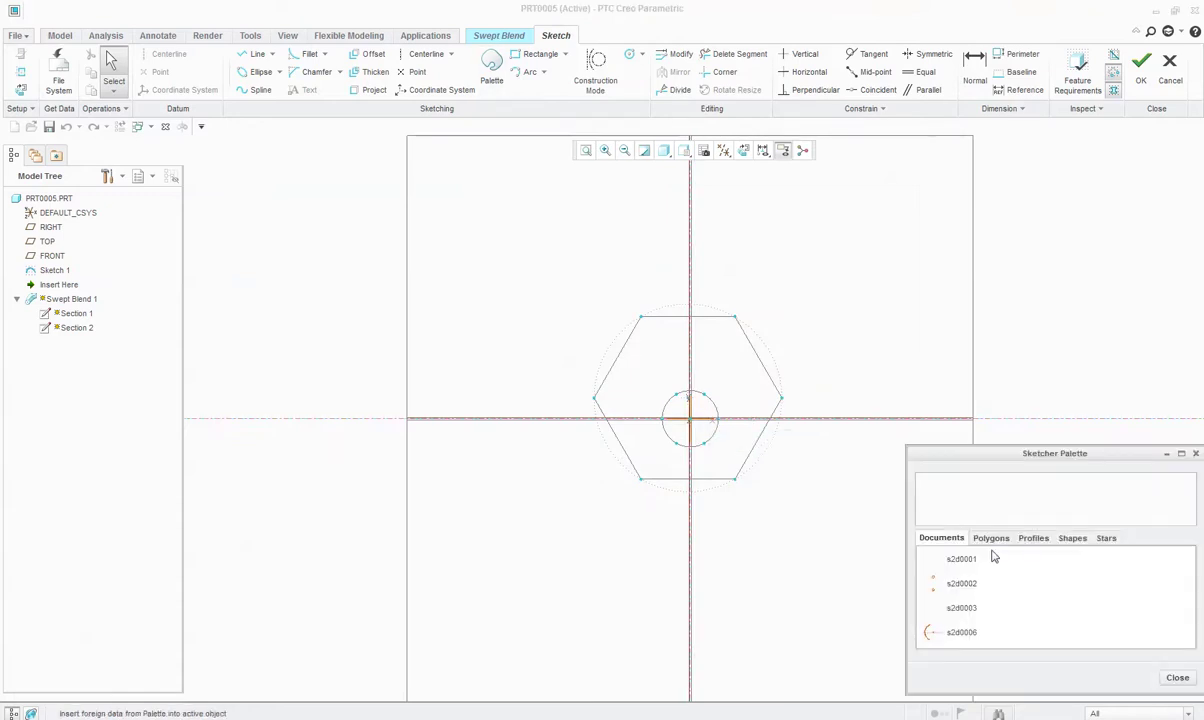
{"action": "left_click", "coordinate": [991, 539]}
{"action": "scroll", "coordinate": [970, 627], "scroll_direction": "down", "scroll_amount": 1}
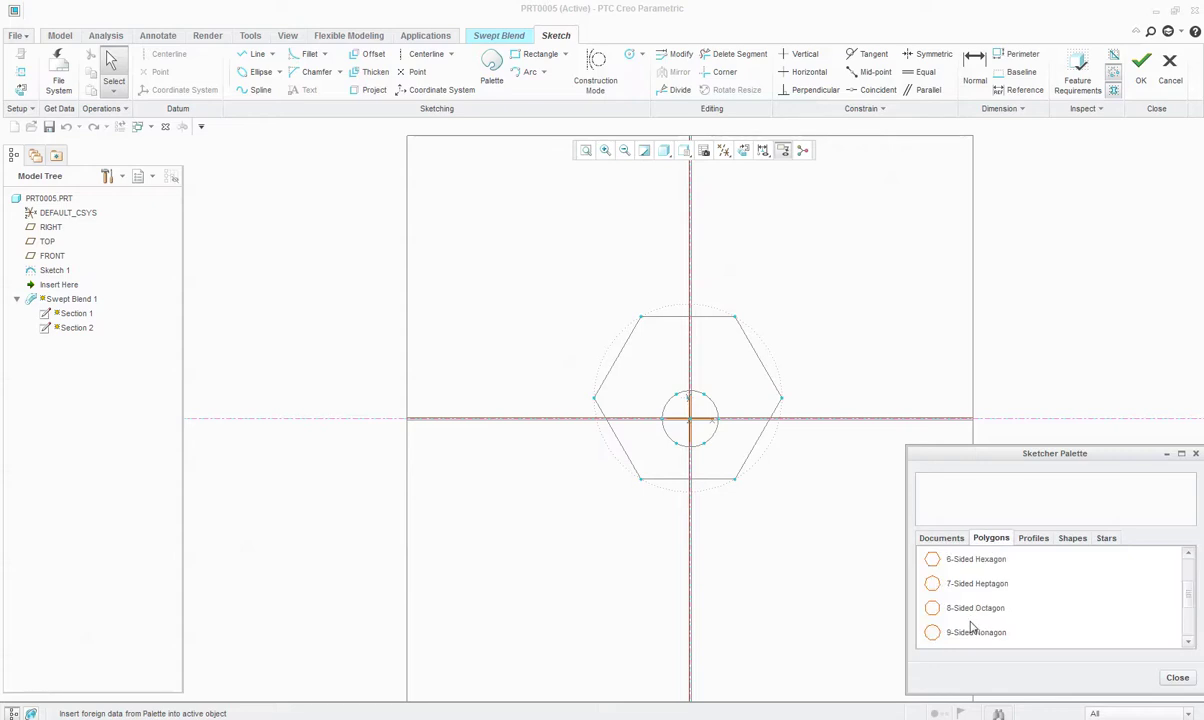
{"action": "mouse_move", "coordinate": [975, 559]}
{"action": "left_mouse_down"}
{"action": "mouse_move", "coordinate": [766, 476]}
{"action": "mouse_move", "coordinate": [673, 407]}
{"action": "left_mouse_up"}
{"action": "scroll", "coordinate": [718, 466], "scroll_direction": "up", "scroll_amount": 2}
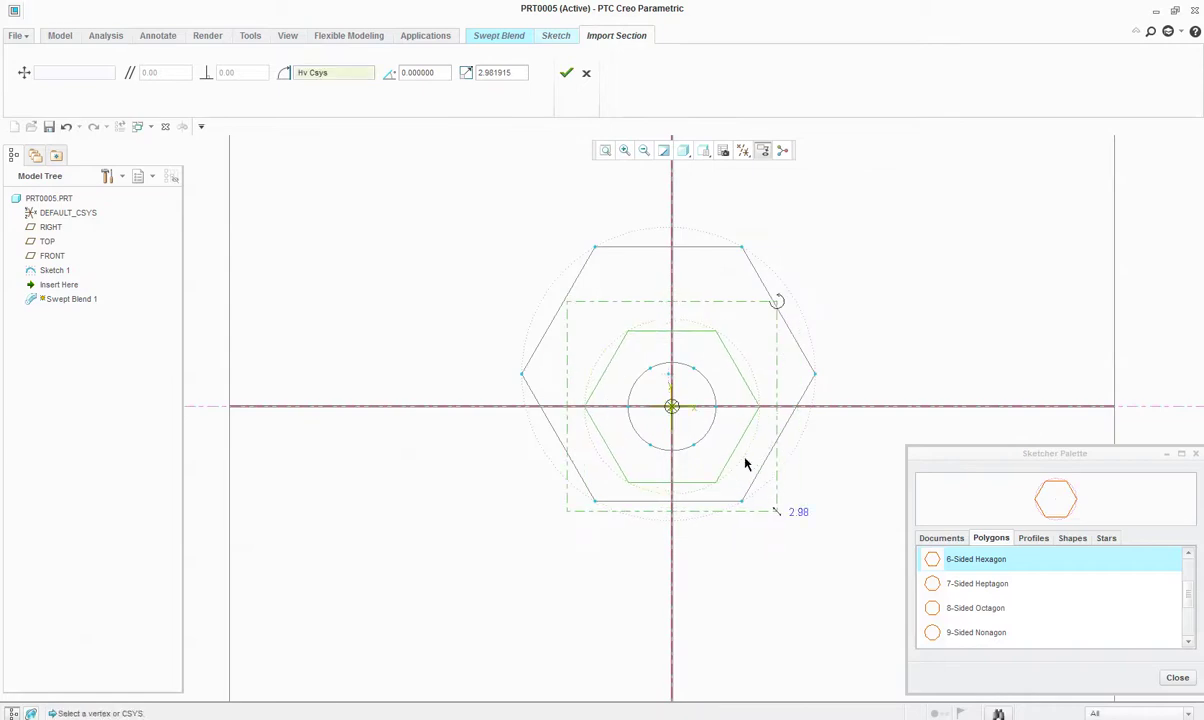
{"action": "middle_click", "coordinate": [800, 535]}
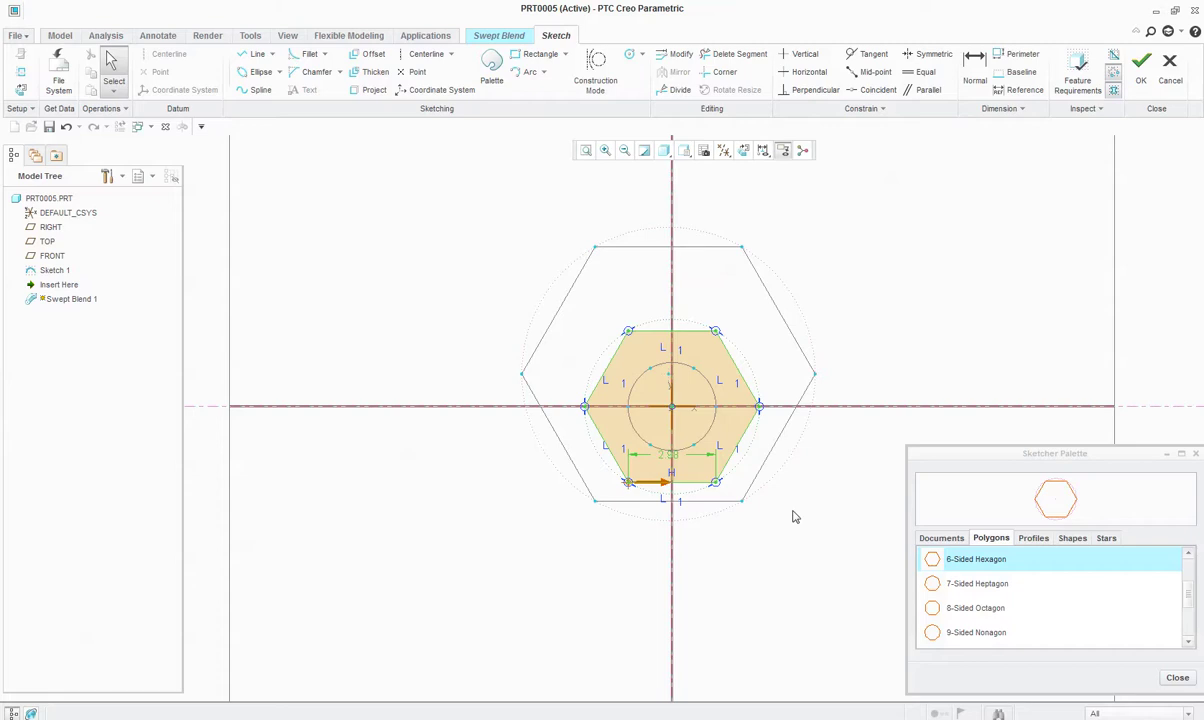
- Set the hexagon's side length to 5, close the sketcher palette and finish the third section sketch
{"action": "double_click", "coordinate": [667, 458]}
{"action": "type", "text": "5"}
{"action": "key", "text": "Return"}
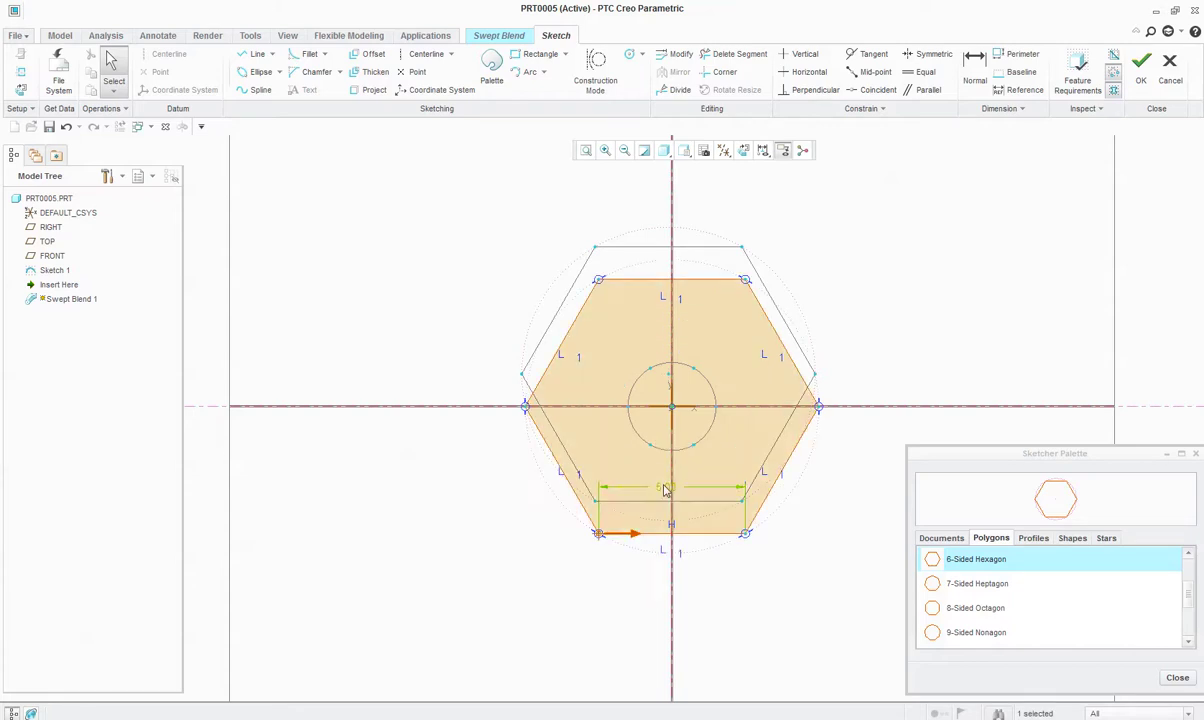
{"action": "left_click", "coordinate": [1010, 566]}
{"action": "left_click", "coordinate": [1177, 677]}
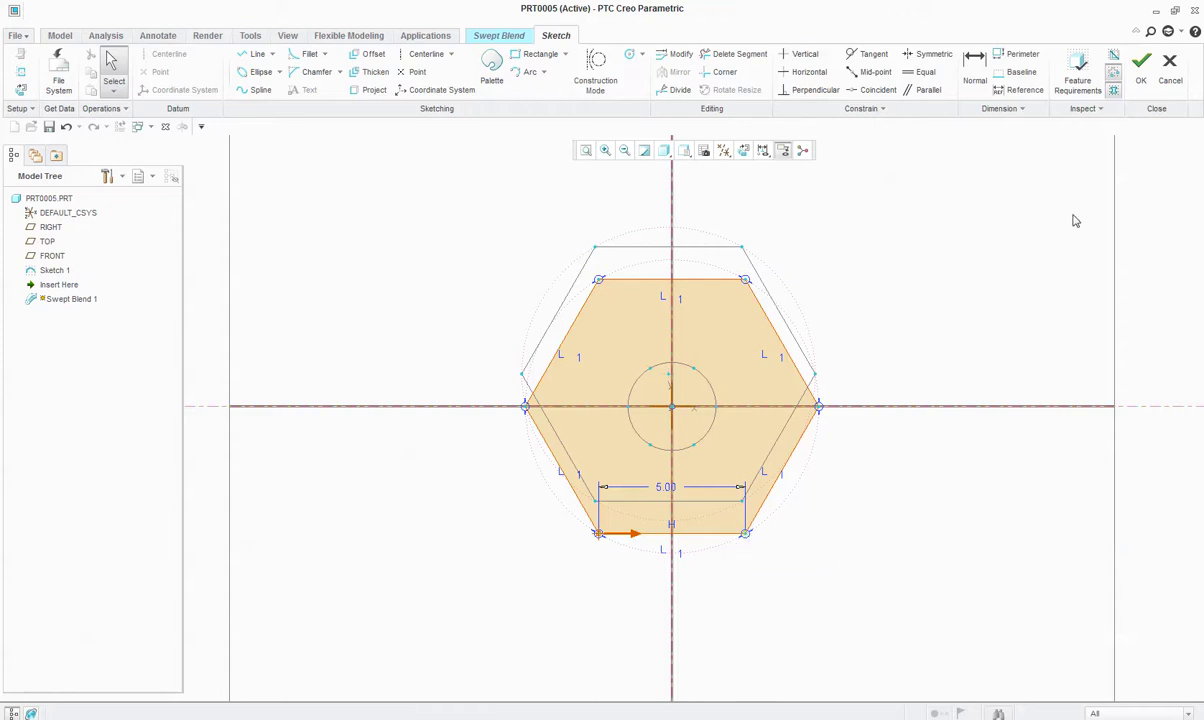
{"action": "left_click", "coordinate": [1141, 66]}
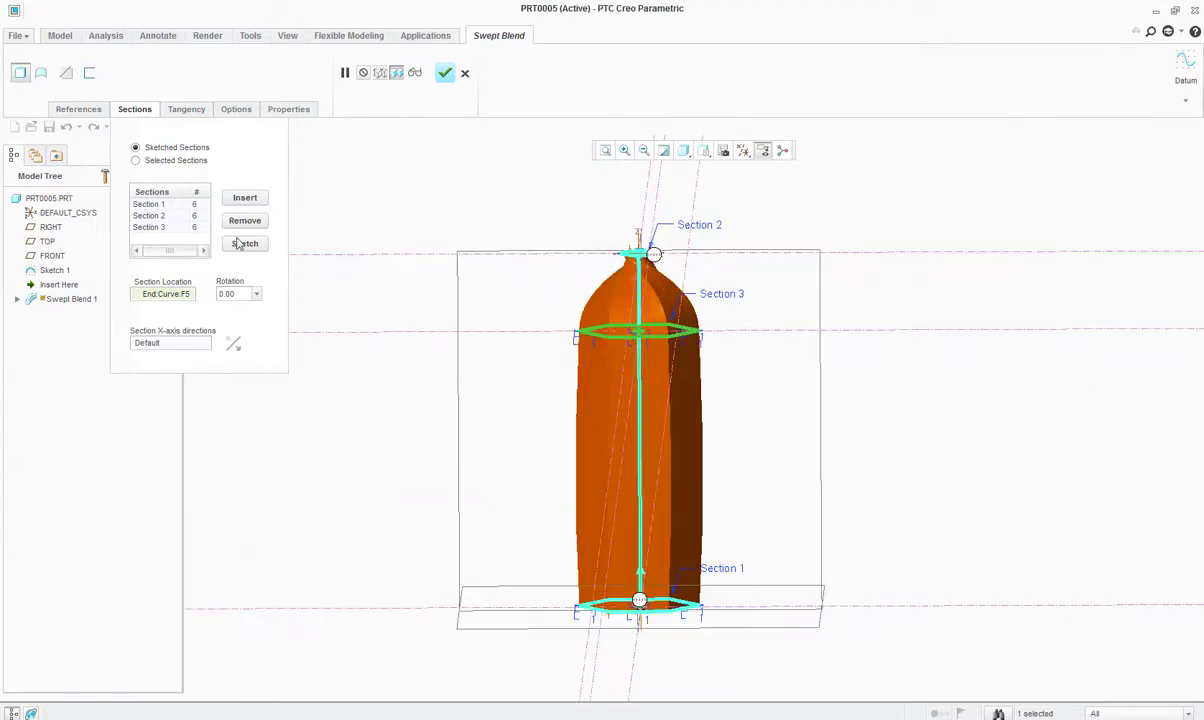
- Insert a fourth section at the trajectory's upper division point and open its sketch in 2D orientation
{"action": "left_click", "coordinate": [245, 199]}
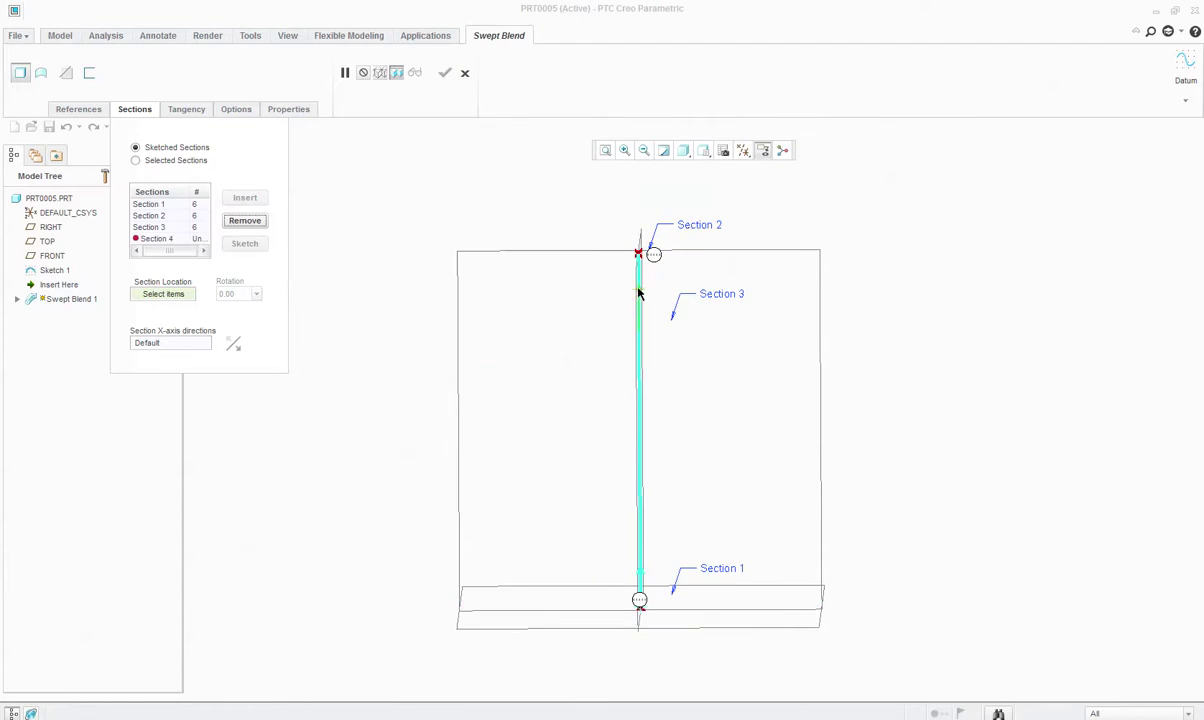
{"action": "left_click", "coordinate": [639, 292]}
{"action": "left_click", "coordinate": [245, 244]}
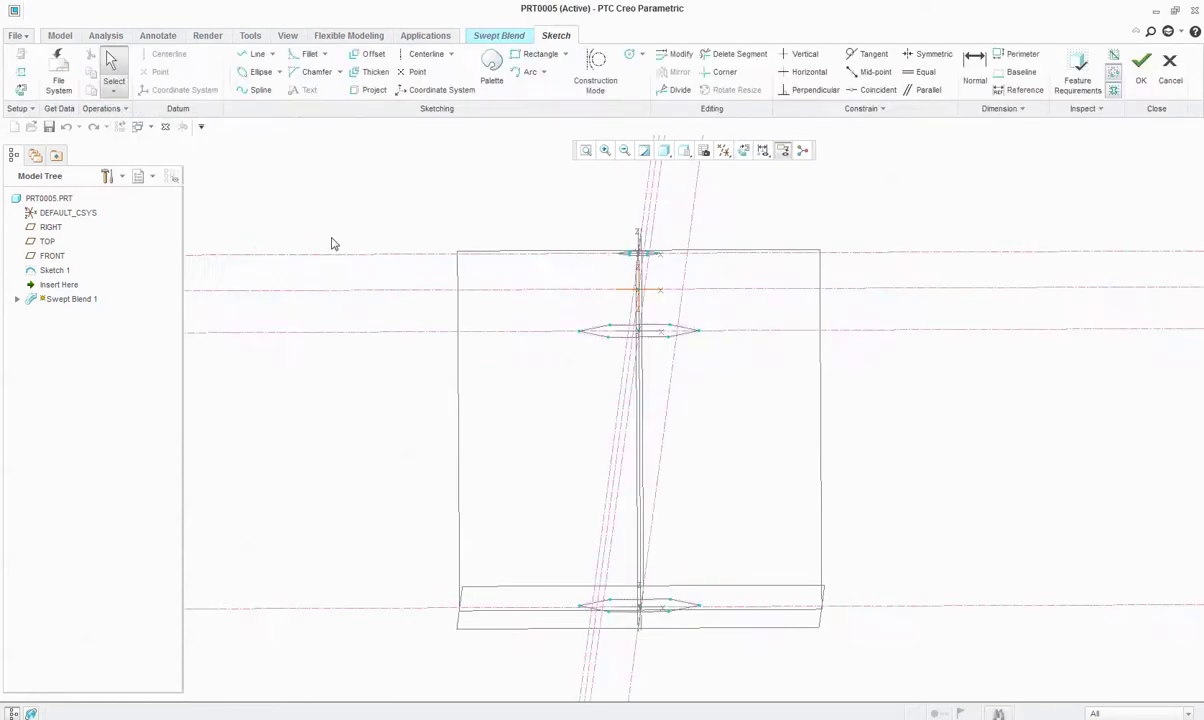
{"action": "left_click", "coordinate": [24, 89]}
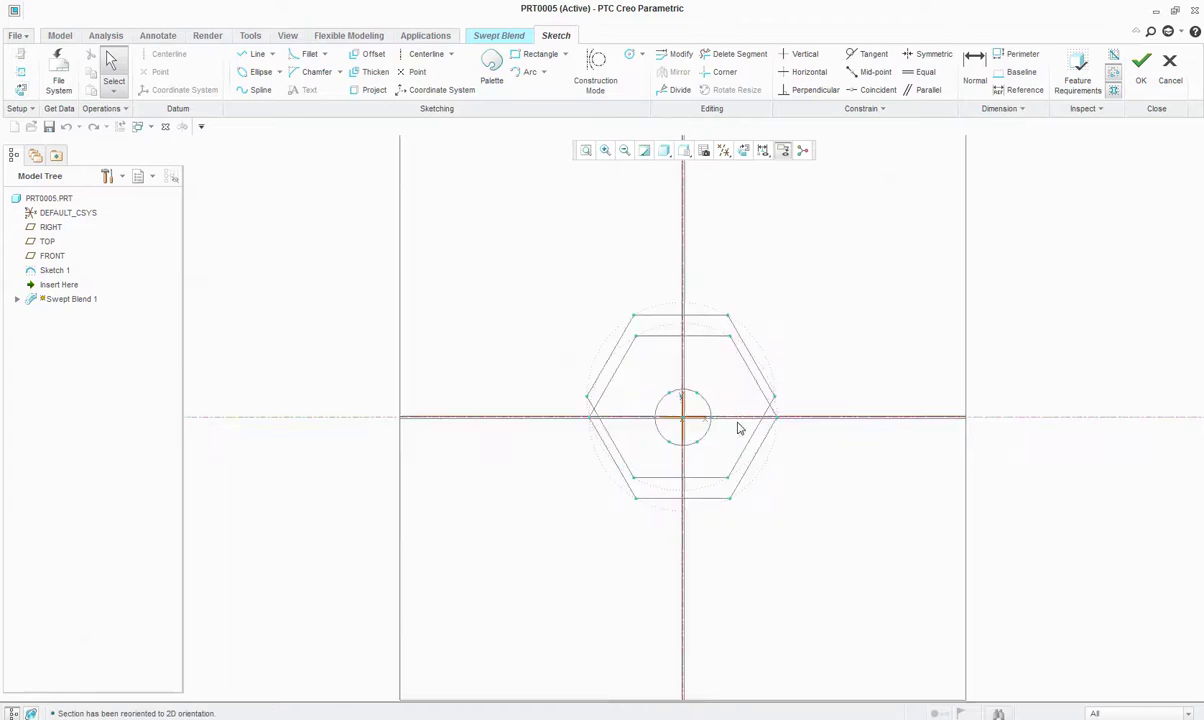
- Sketch a circle centred at the origin of the fourth section and set its diameter to 5
{"action": "left_click", "coordinate": [629, 56]}
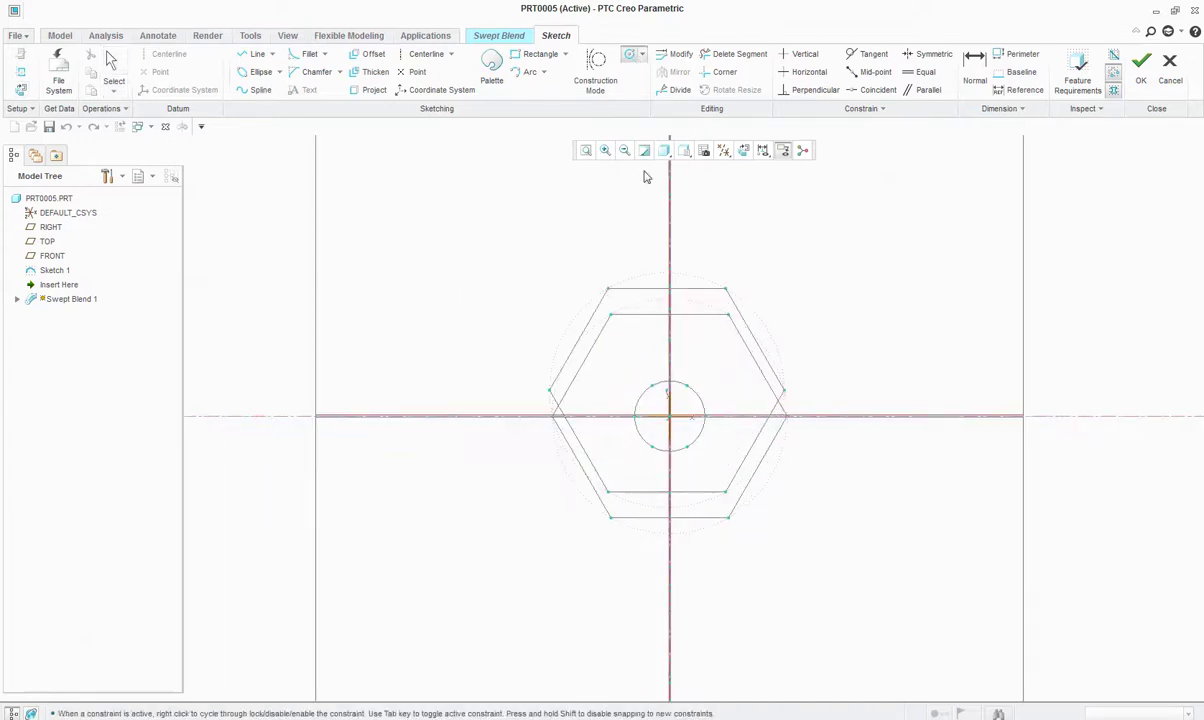
{"action": "left_click", "coordinate": [669, 415]}
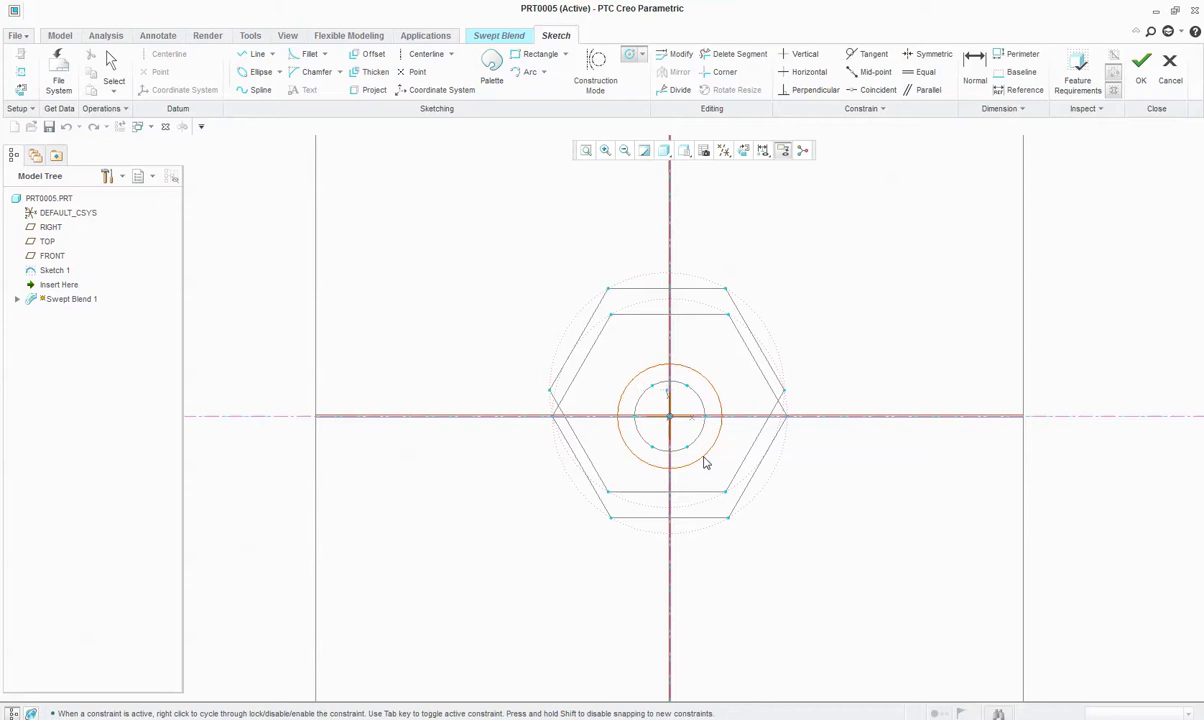
{"action": "left_click", "coordinate": [740, 445]}
{"action": "middle_click", "coordinate": [744, 425]}
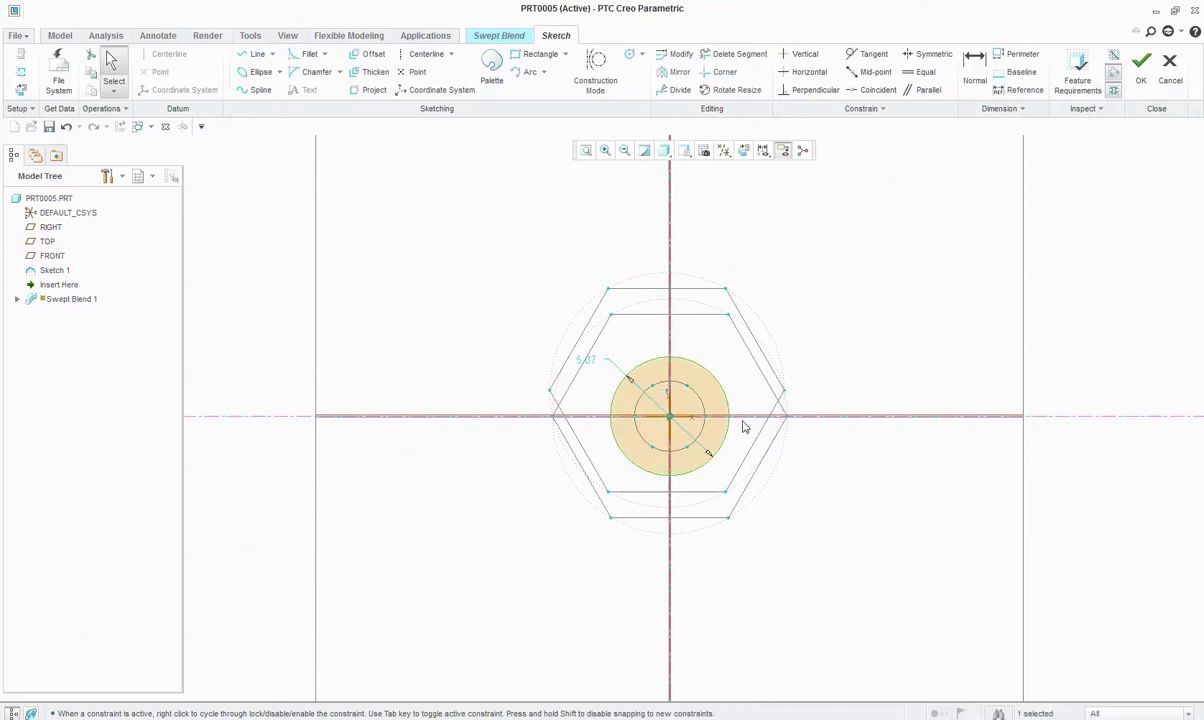
{"action": "scroll", "coordinate": [735, 414], "scroll_direction": "up", "scroll_amount": 2}
{"action": "double_click", "coordinate": [566, 351]}
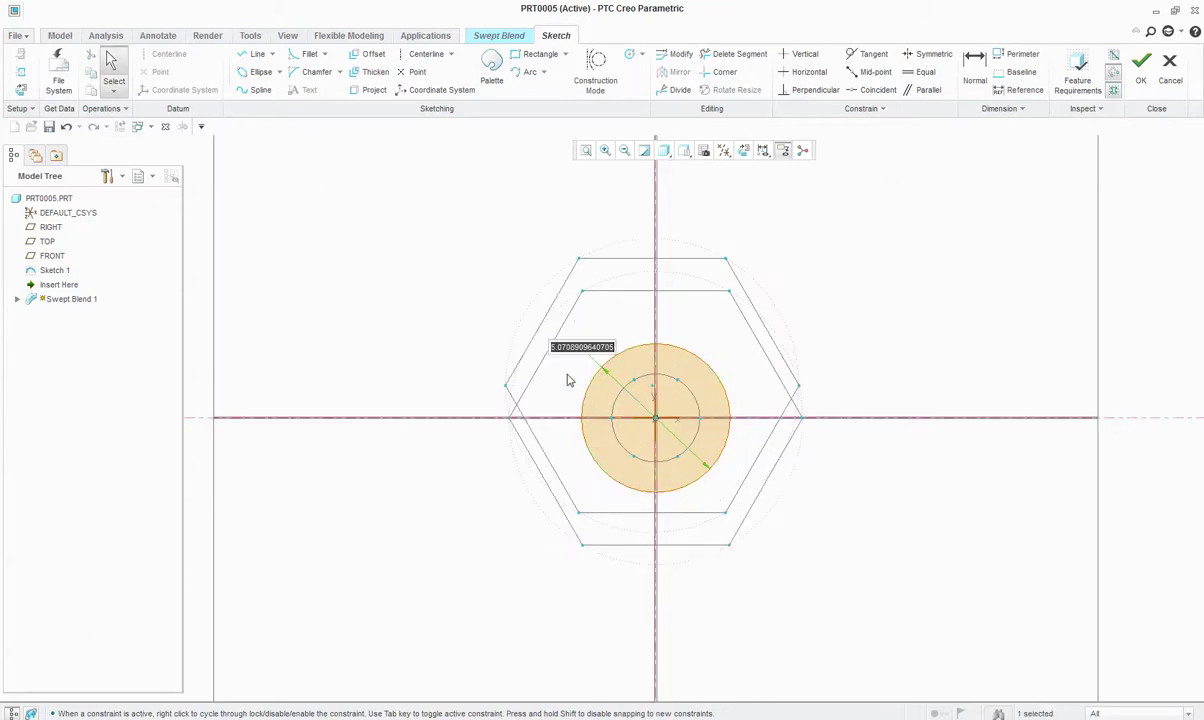
{"action": "type", "text": "5"}
{"action": "key", "text": "Return"}
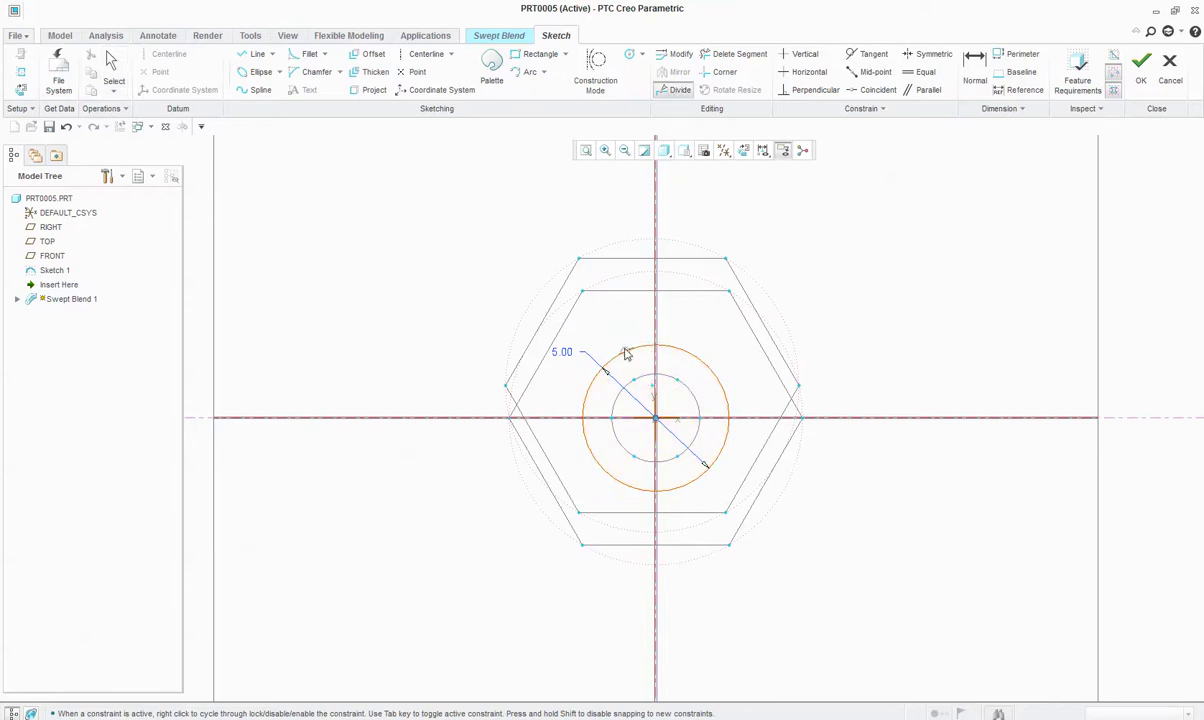
- Divide the fourth section's circle into six segments and finish the section sketch
{"action": "left_click", "coordinate": [669, 360]}
{"action": "left_click", "coordinate": [728, 418]}
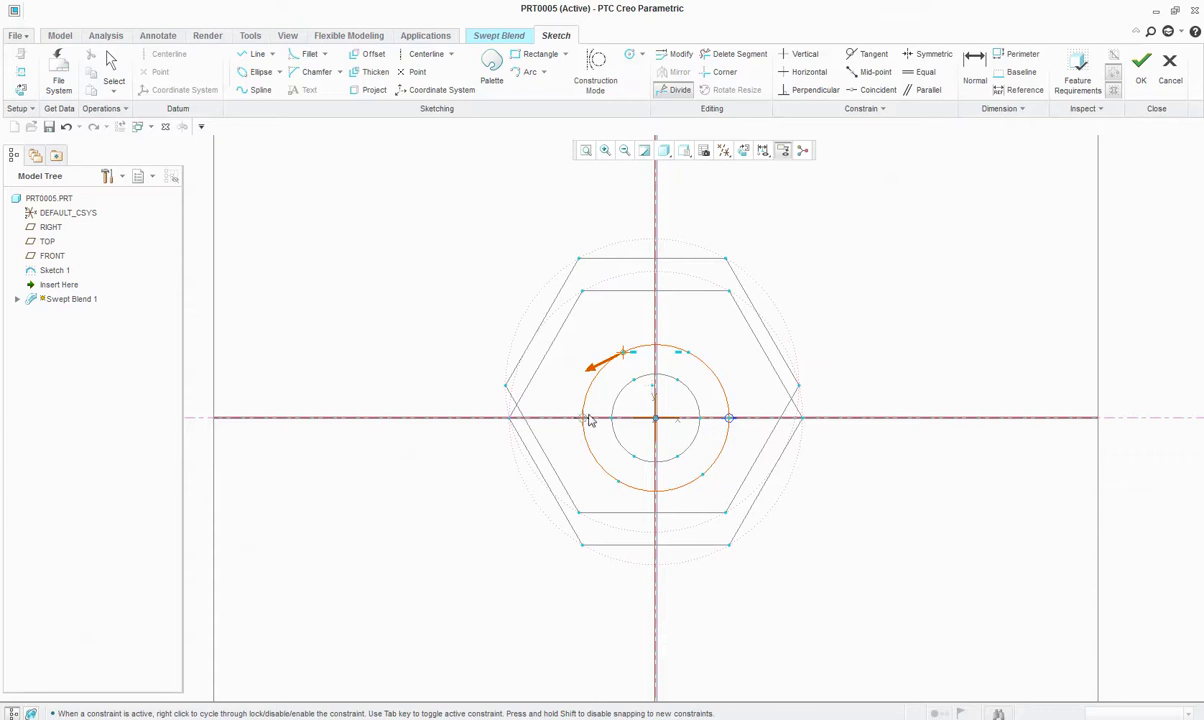
{"action": "middle_click", "coordinate": [576, 371]}
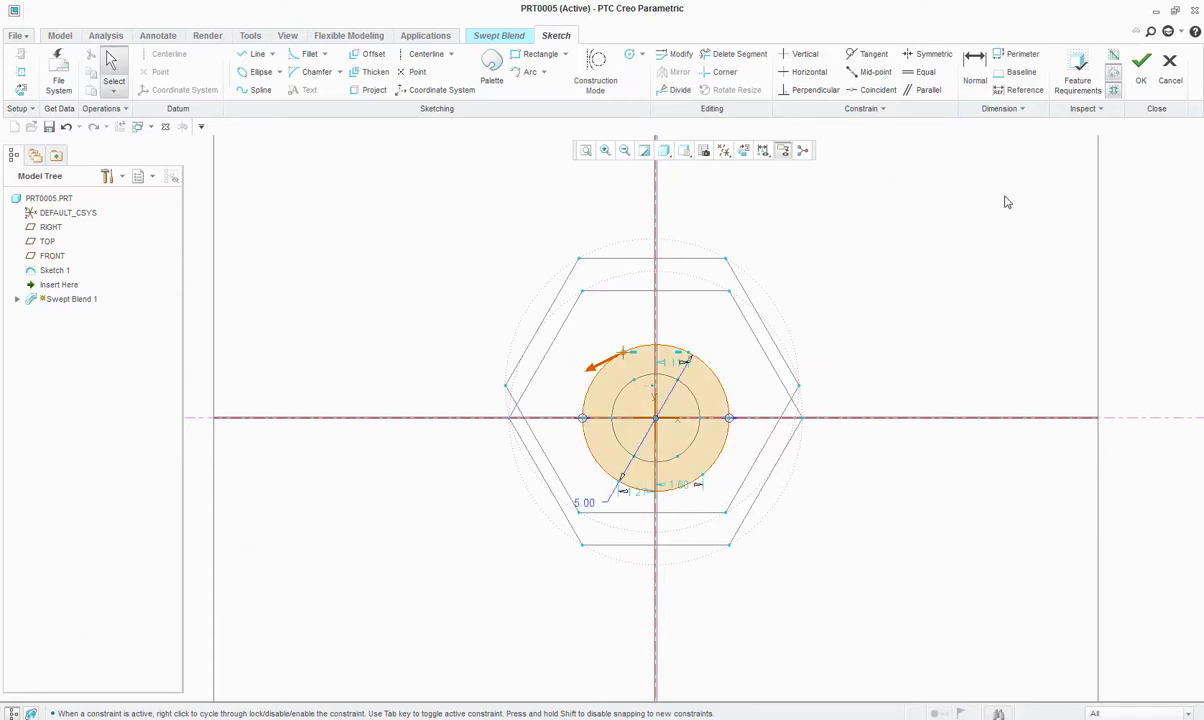
{"action": "left_click", "coordinate": [1138, 72]}
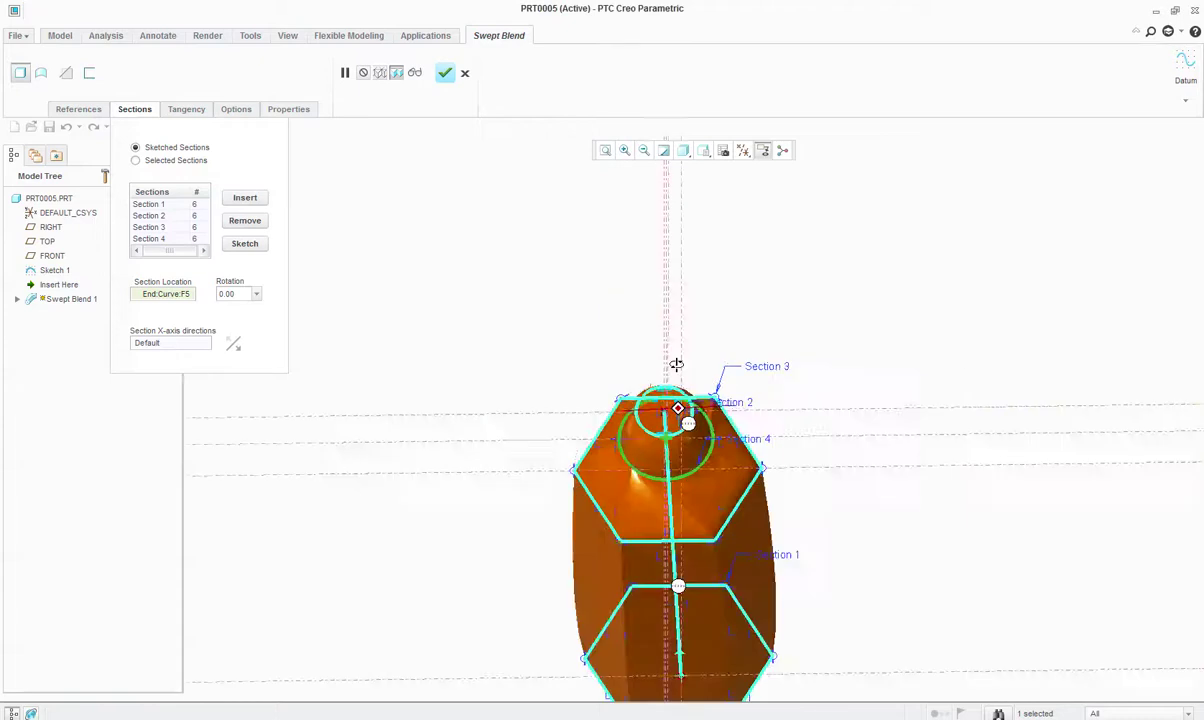
- Examine the blend's shape around the neck and the start point in the Section 4 sketch
{"action": "scroll", "coordinate": [684, 302], "scroll_direction": "down", "scroll_amount": 3}
{"action": "scroll", "coordinate": [712, 447], "scroll_direction": "up", "scroll_amount": 3}
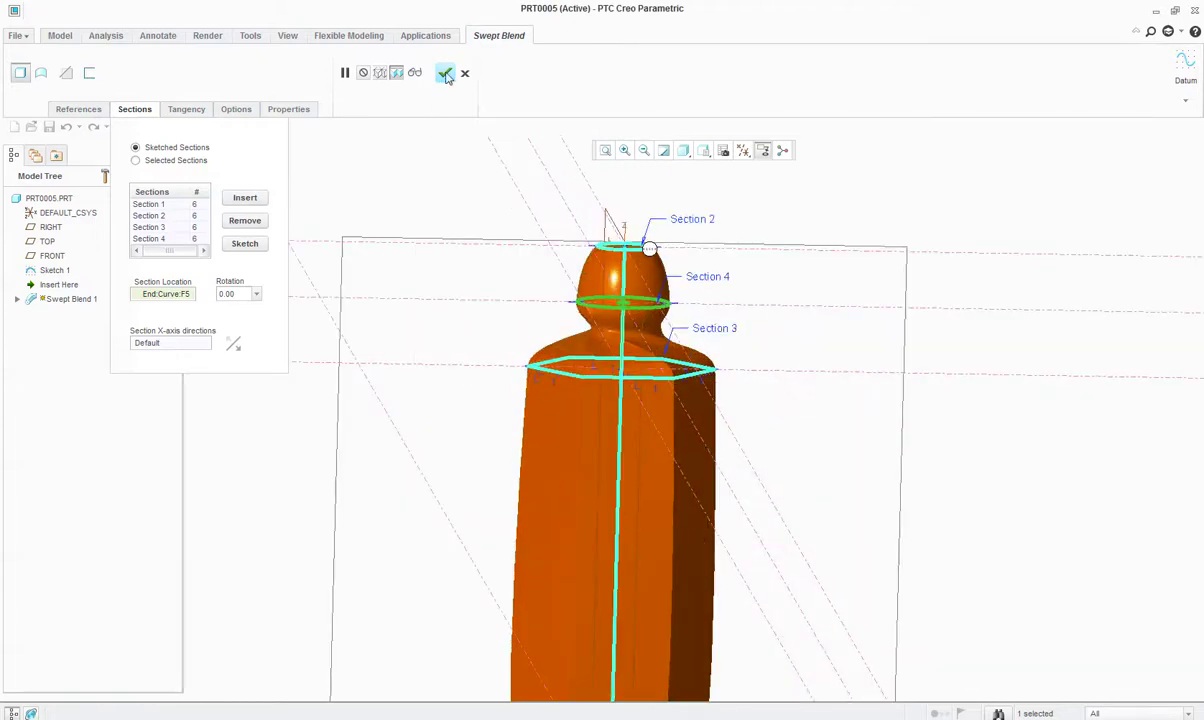
{"action": "scroll", "coordinate": [492, 215], "scroll_direction": "down", "scroll_amount": 3}
{"action": "middle_click_drag", "start_coordinate": [492, 215], "coordinate": [309, 275]}
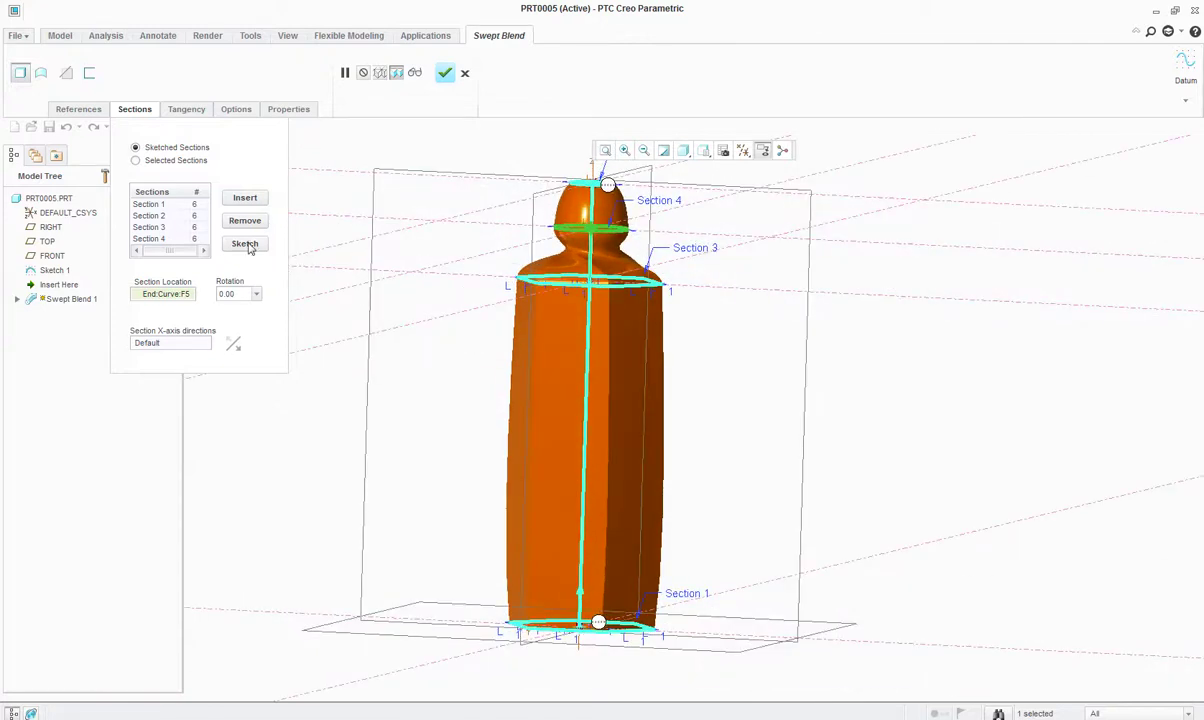
{"action": "left_click", "coordinate": [246, 245]}
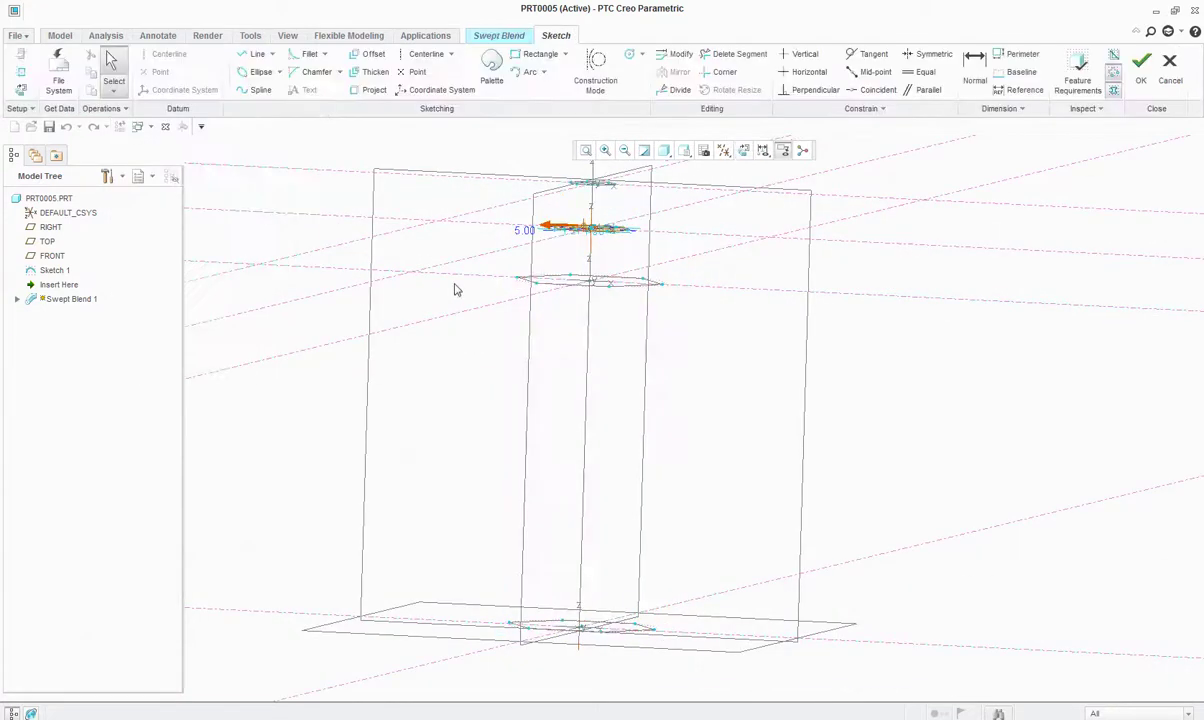
{"action": "middle_click_drag", "start_coordinate": [453, 303], "coordinate": [559, 261]}
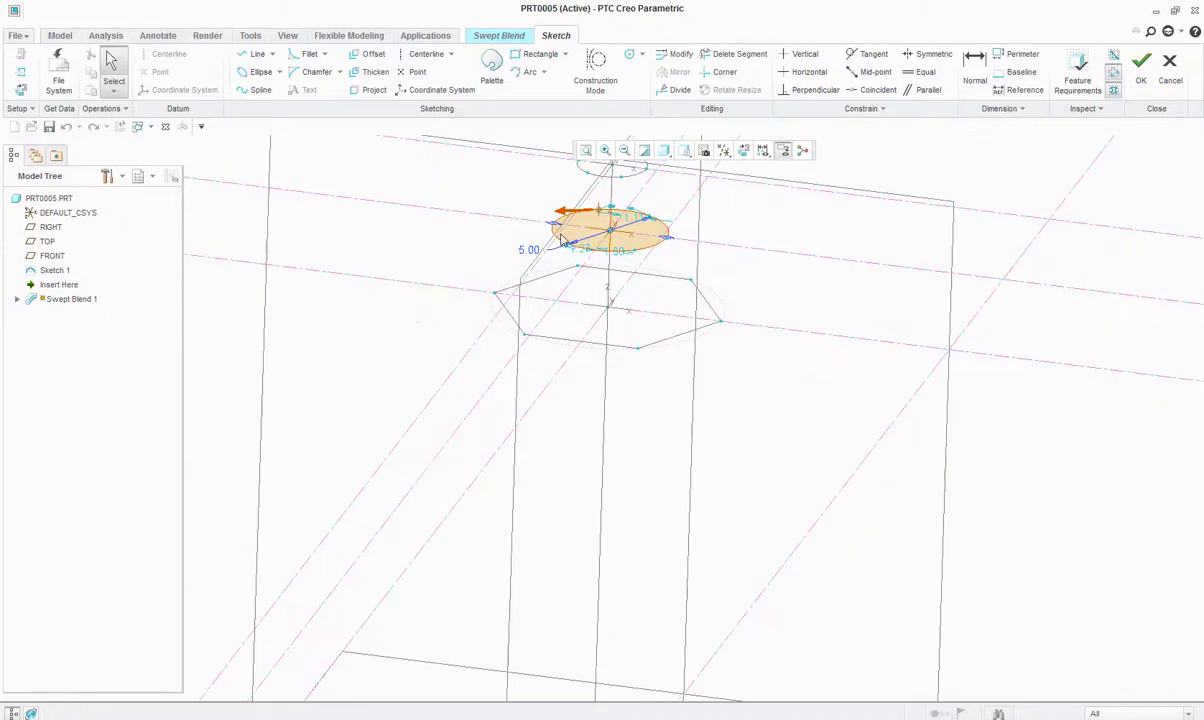
{"action": "scroll", "coordinate": [563, 243], "scroll_direction": "up", "scroll_amount": 2}
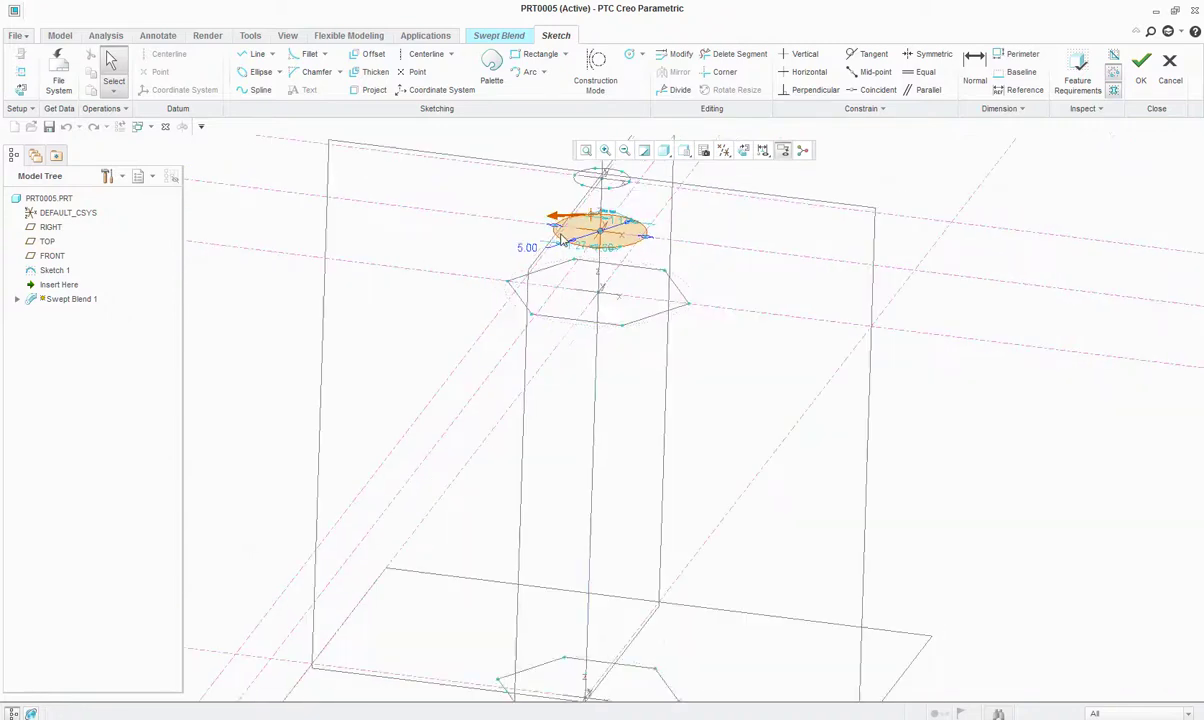
{"action": "left_click", "coordinate": [1139, 70]}
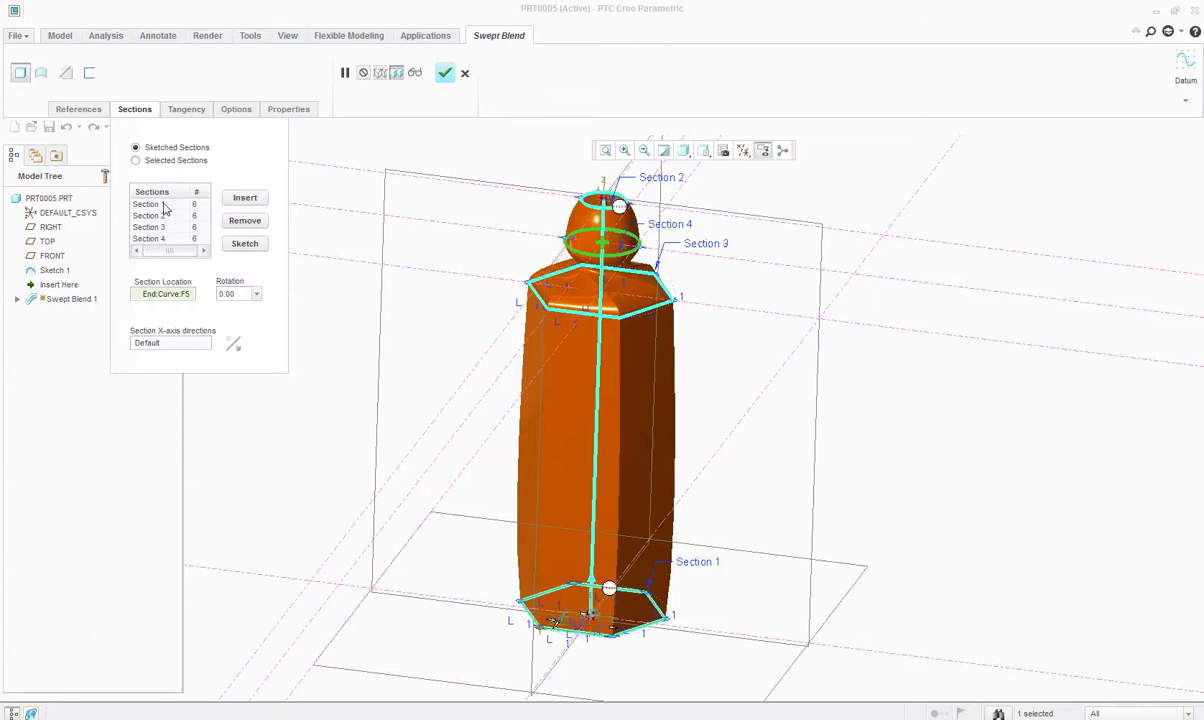
- Check the start points in the sketches of Section 1 and Section 2
{"action": "left_click", "coordinate": [163, 204]}
{"action": "left_click", "coordinate": [236, 243]}
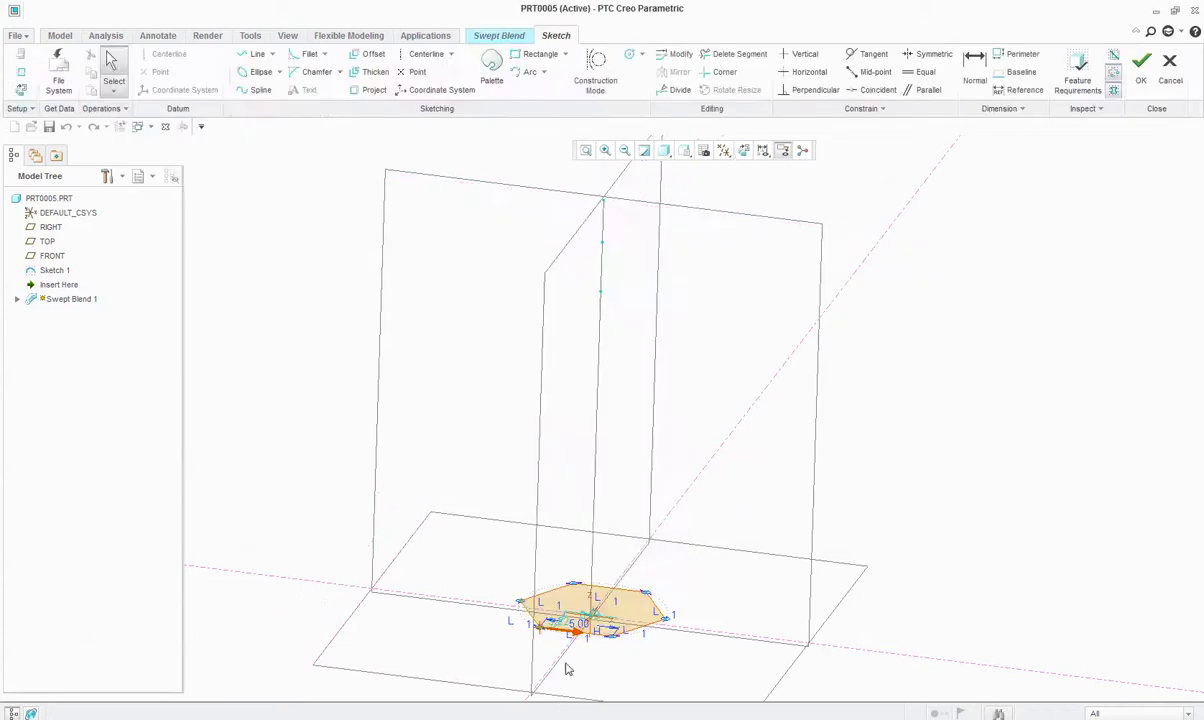
{"action": "left_click", "coordinate": [1140, 72]}
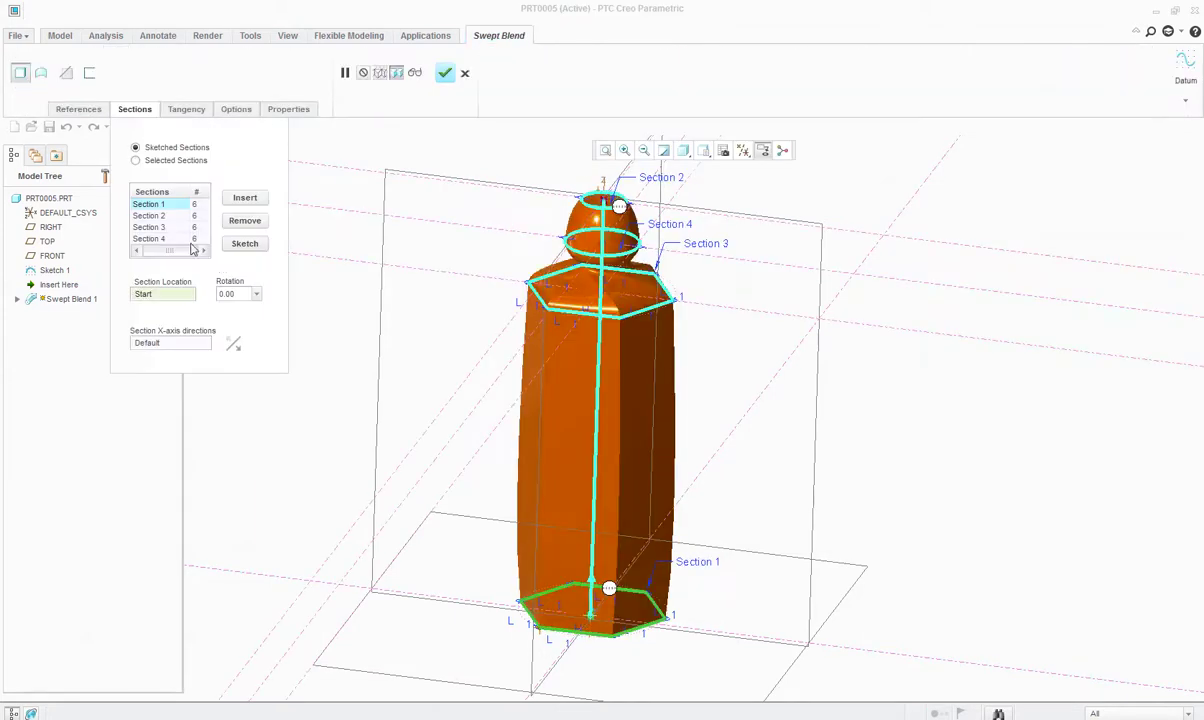
{"action": "left_click", "coordinate": [163, 216]}
{"action": "left_click", "coordinate": [244, 243]}
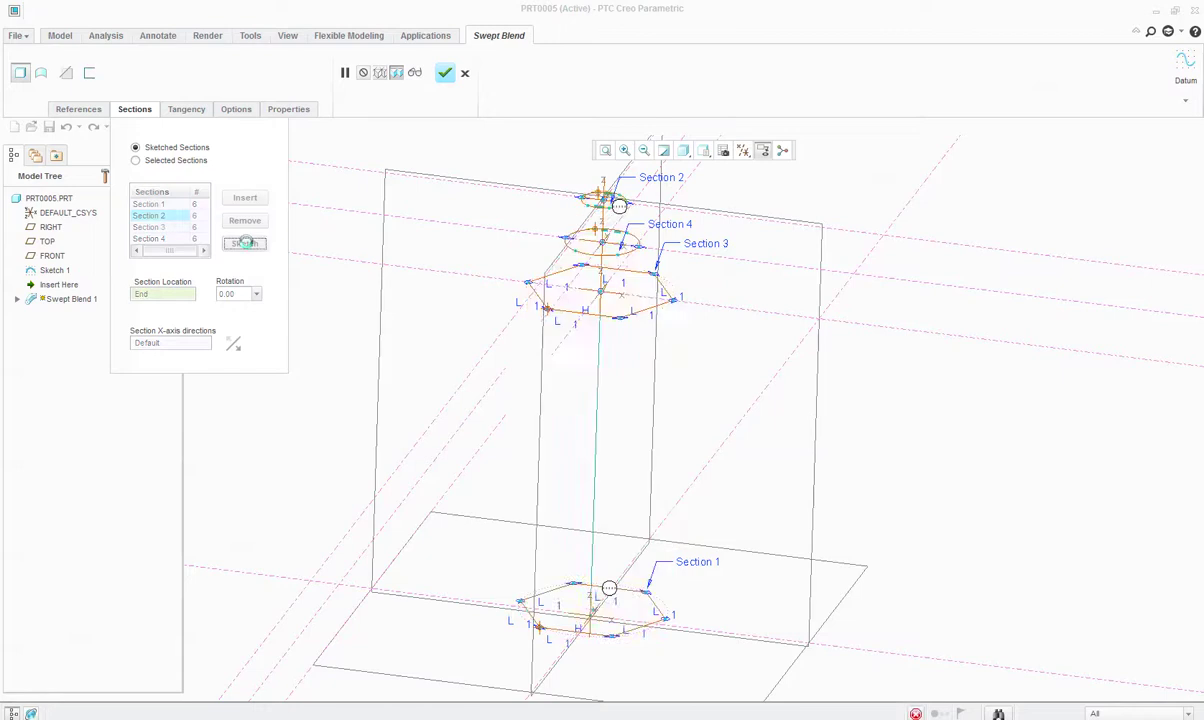
{"action": "left_click", "coordinate": [1140, 68]}
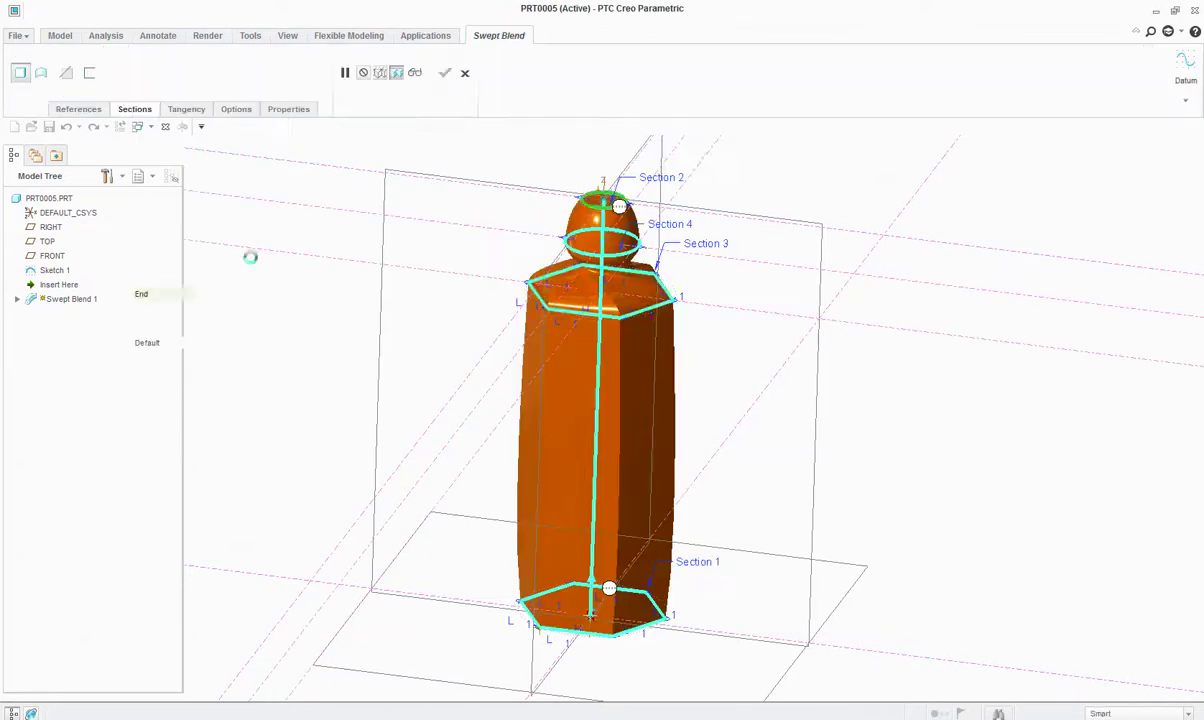
- Move Section 3's start point to the other end of the hexagon's front edge and finish the sketch
{"action": "left_click", "coordinate": [162, 226]}
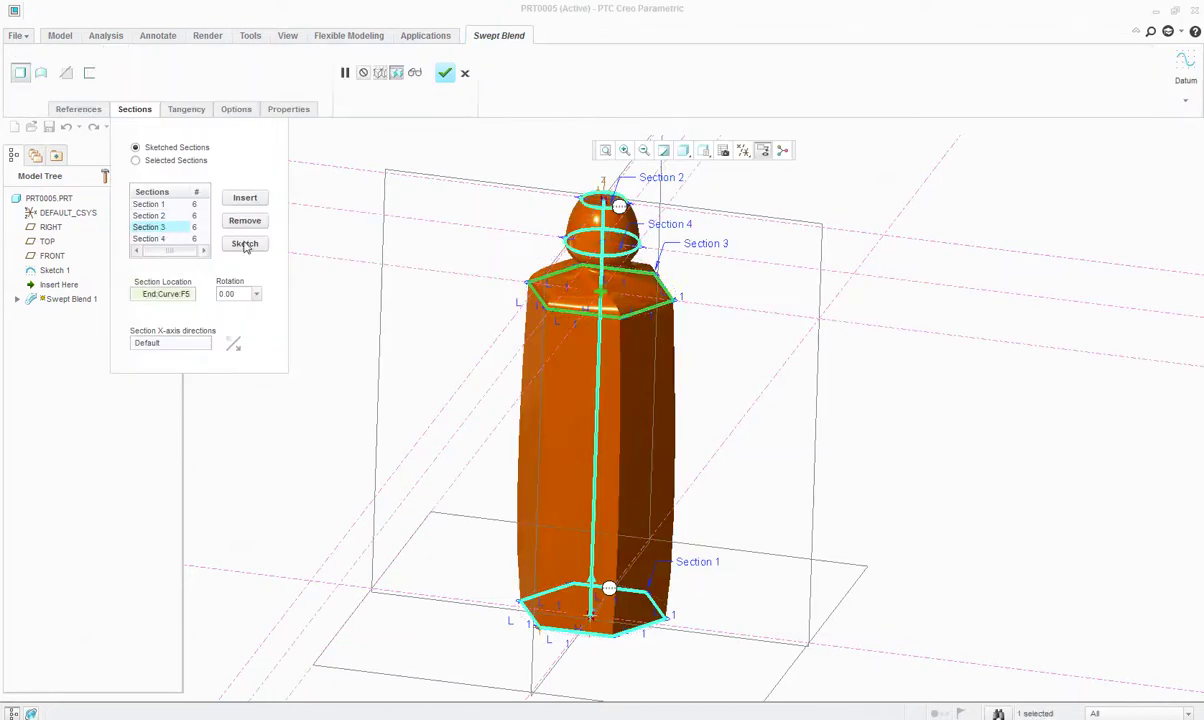
{"action": "left_click", "coordinate": [244, 243]}
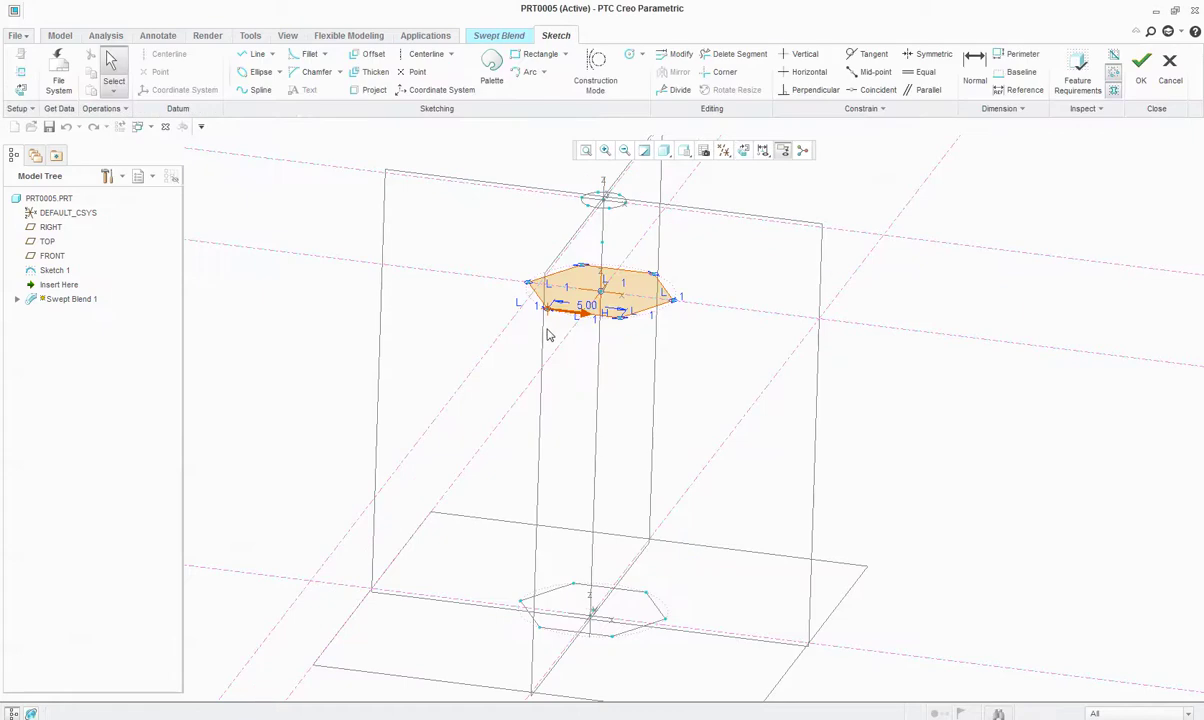
{"action": "right_click", "coordinate": [621, 320]}
{"action": "left_click", "coordinate": [655, 175]}
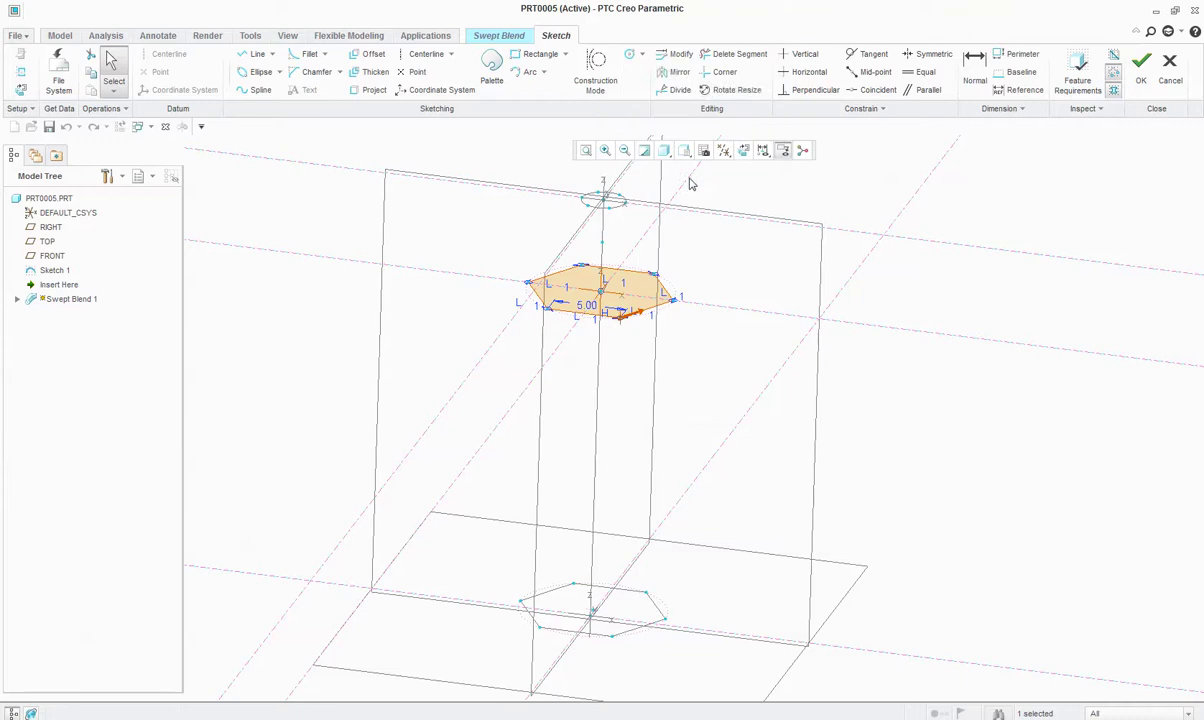
{"action": "left_click", "coordinate": [1140, 70]}
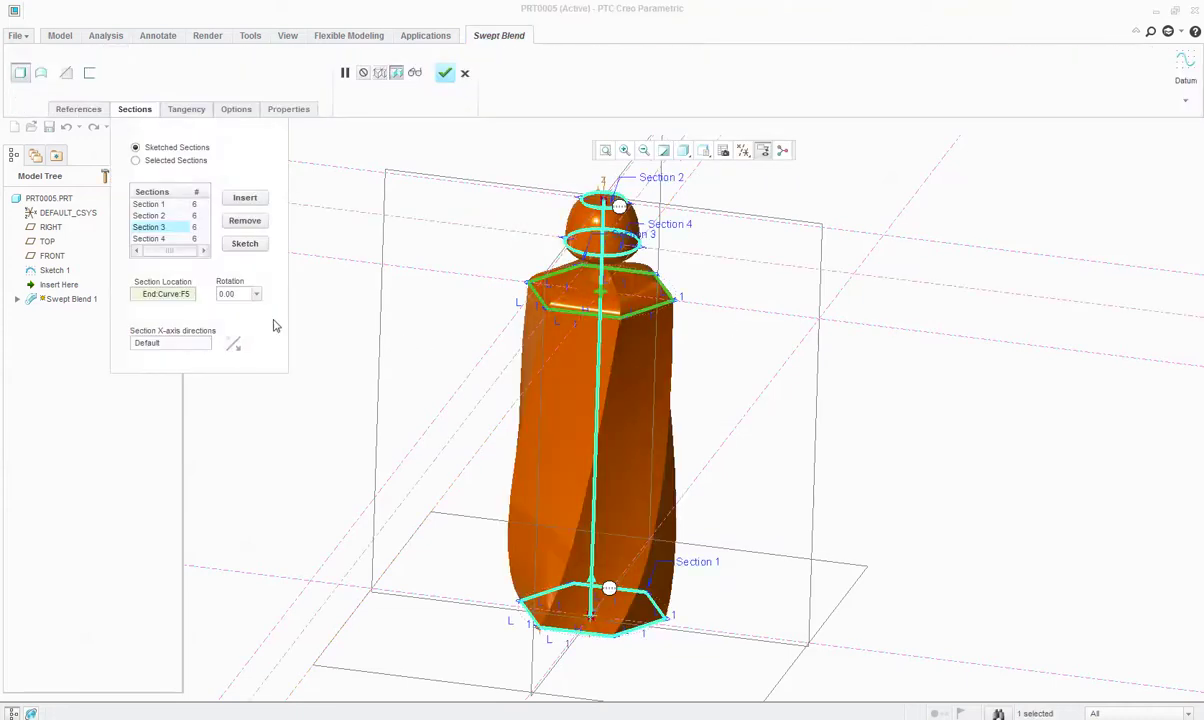
- Move Section 4's start point to the circle's front division point nearest Section 3's start corner, and finish the sketch
{"action": "left_click", "coordinate": [165, 239]}
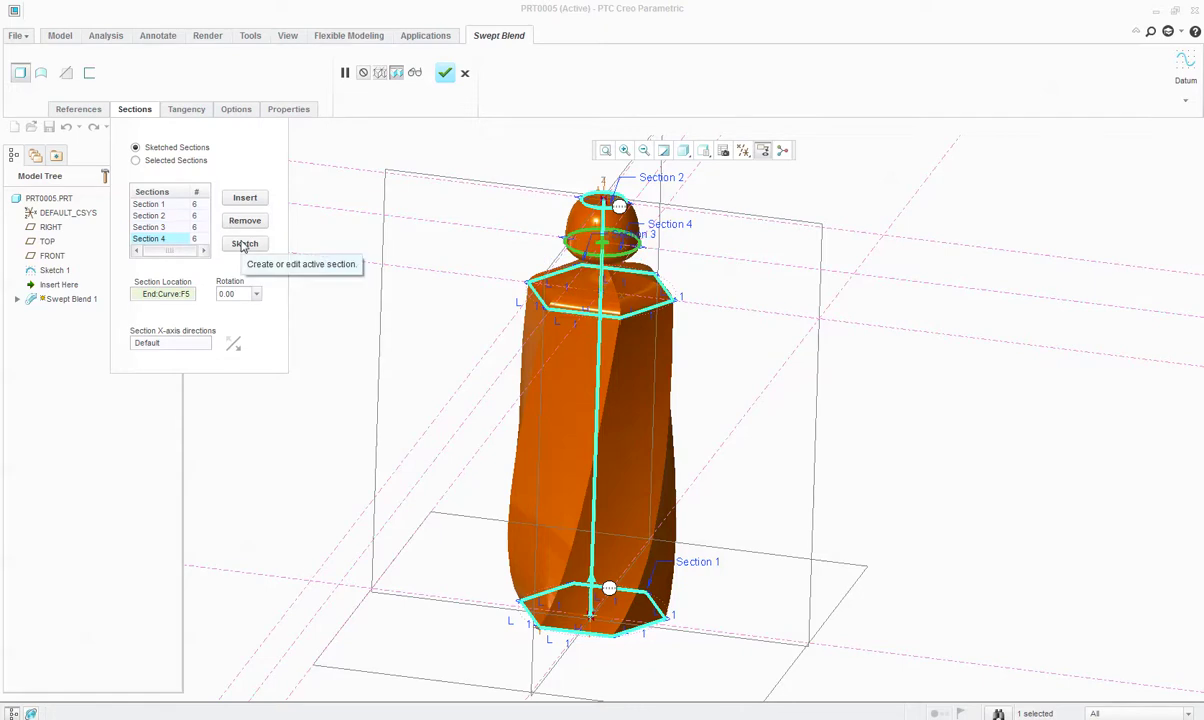
{"action": "left_click", "coordinate": [243, 244]}
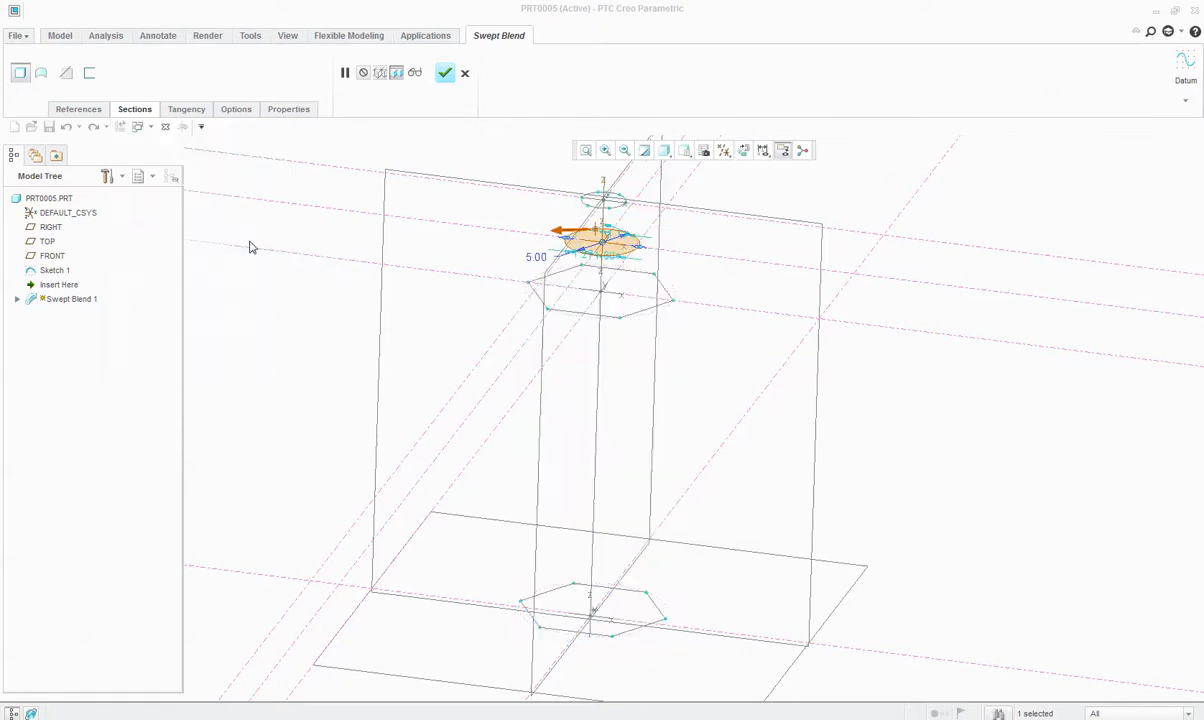
{"action": "left_click", "coordinate": [611, 266]}
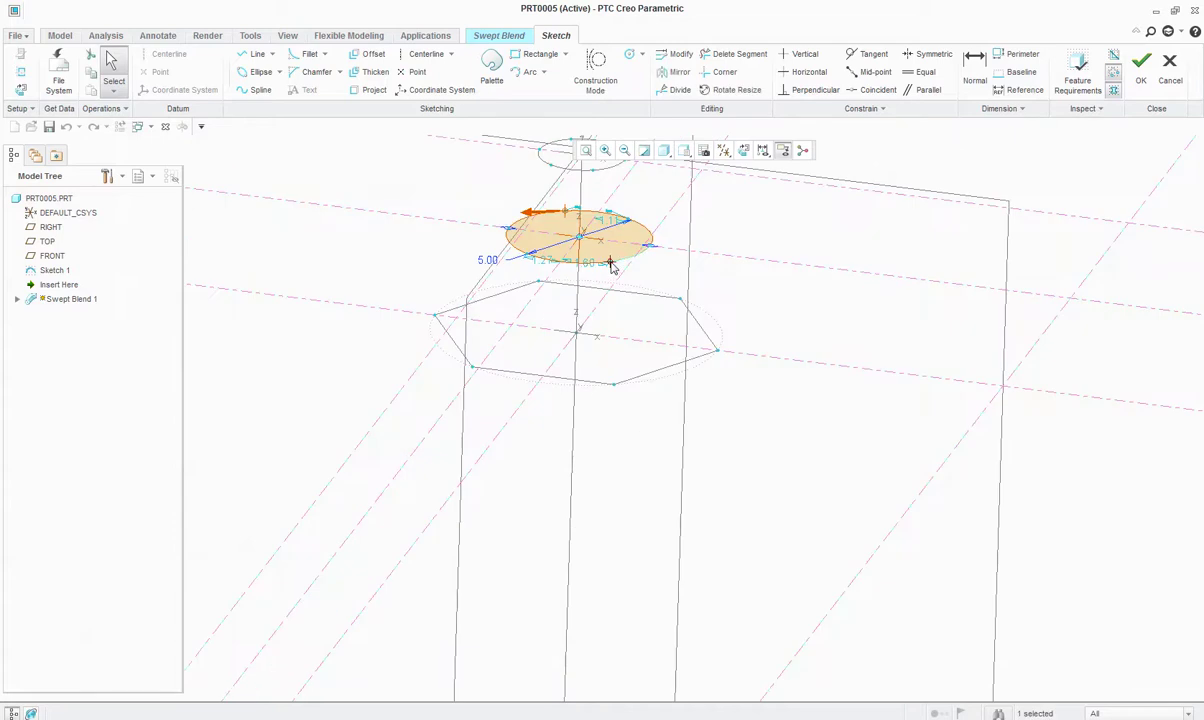
{"action": "right_click", "coordinate": [611, 266]}
{"action": "left_click", "coordinate": [673, 383]}
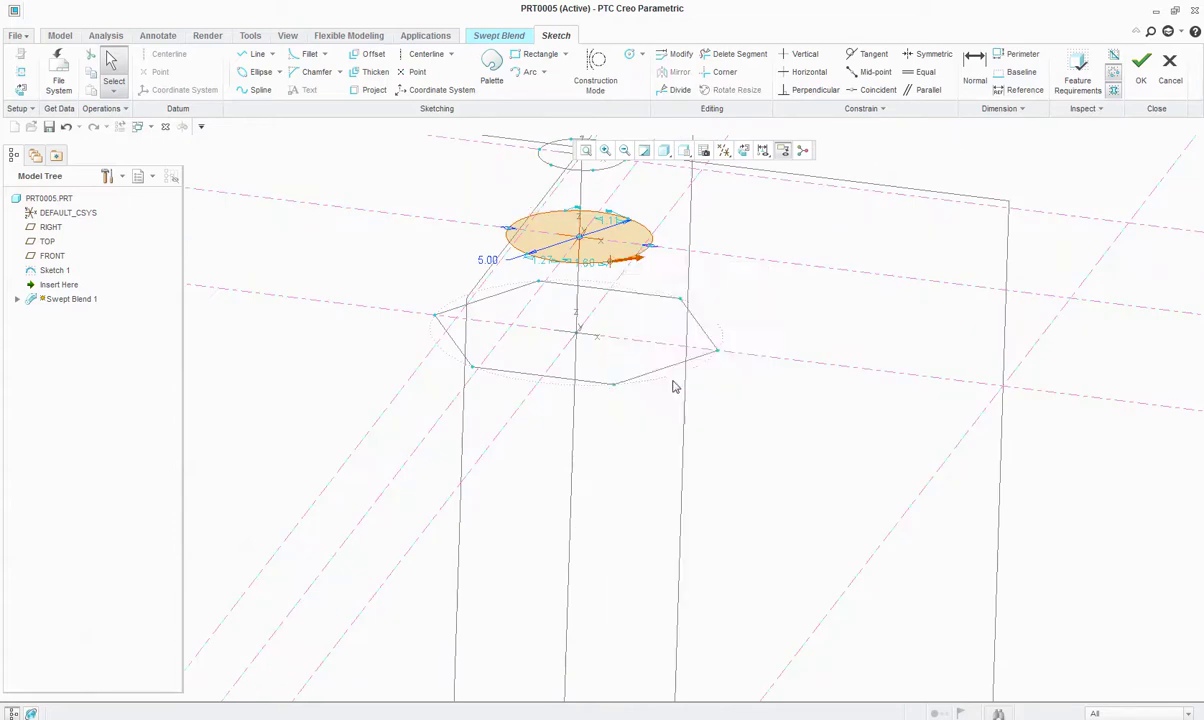
{"action": "left_click", "coordinate": [1141, 68]}
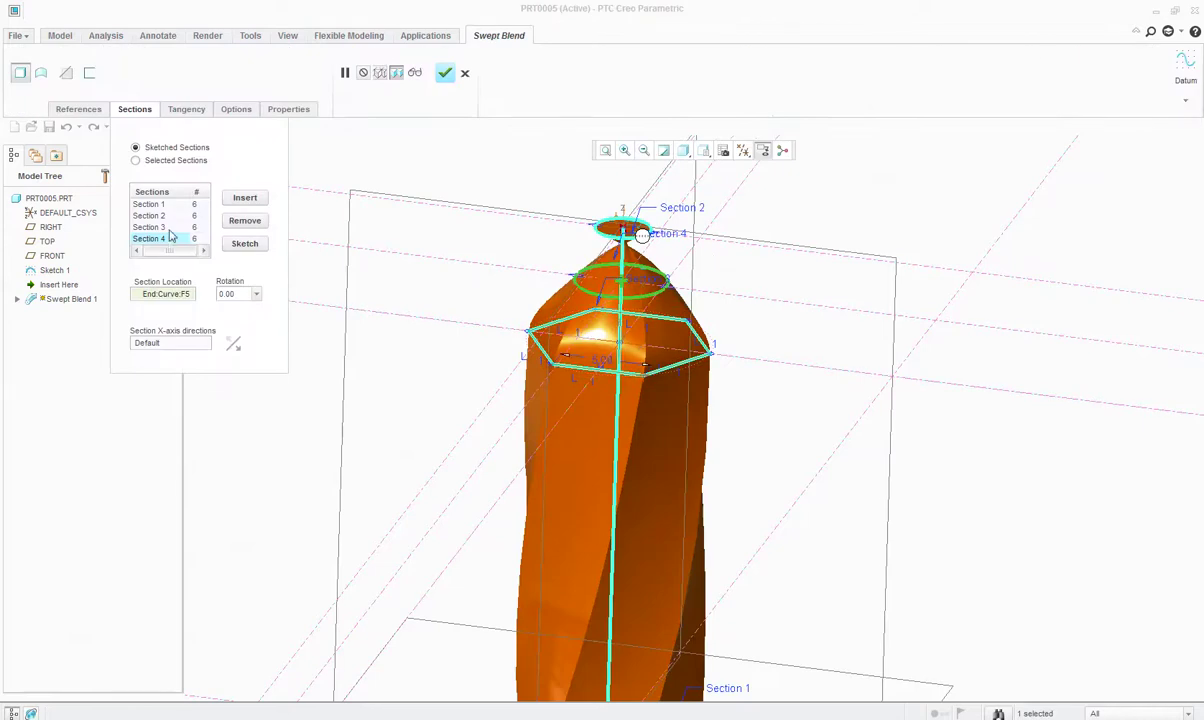
- Move Section 2's start point to the matching front division point of its circle and finish the sketch
{"action": "left_click", "coordinate": [158, 227]}
{"action": "left_click", "coordinate": [163, 216]}
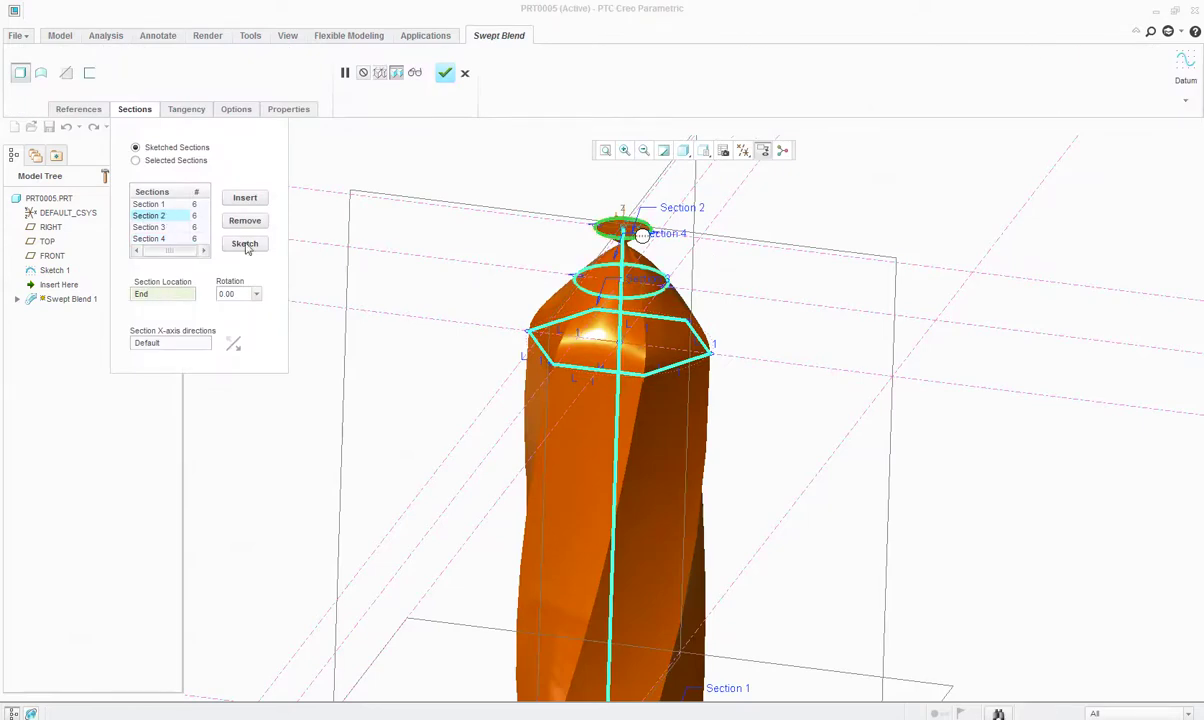
{"action": "left_click", "coordinate": [245, 245]}
{"action": "left_click", "coordinate": [616, 262]}
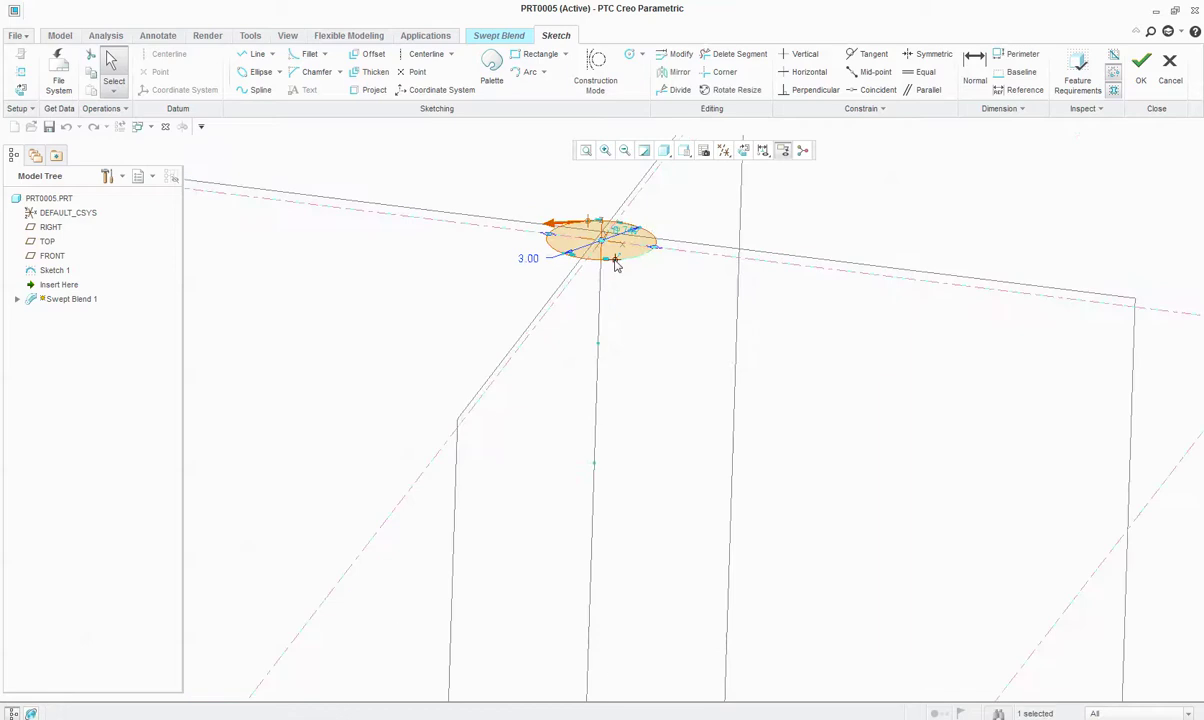
{"action": "right_click", "coordinate": [616, 262]}
{"action": "left_click", "coordinate": [690, 381]}
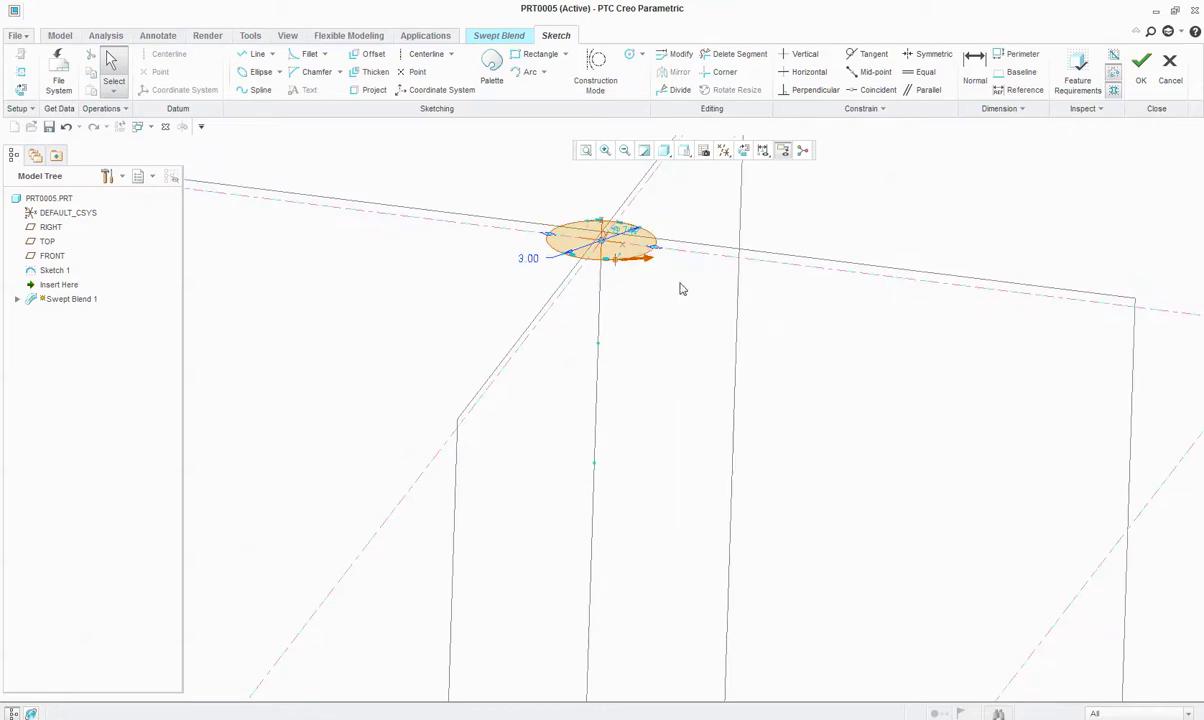
{"action": "middle_click_drag", "start_coordinate": [680, 288], "coordinate": [888, 218]}
{"action": "left_click", "coordinate": [1141, 66]}
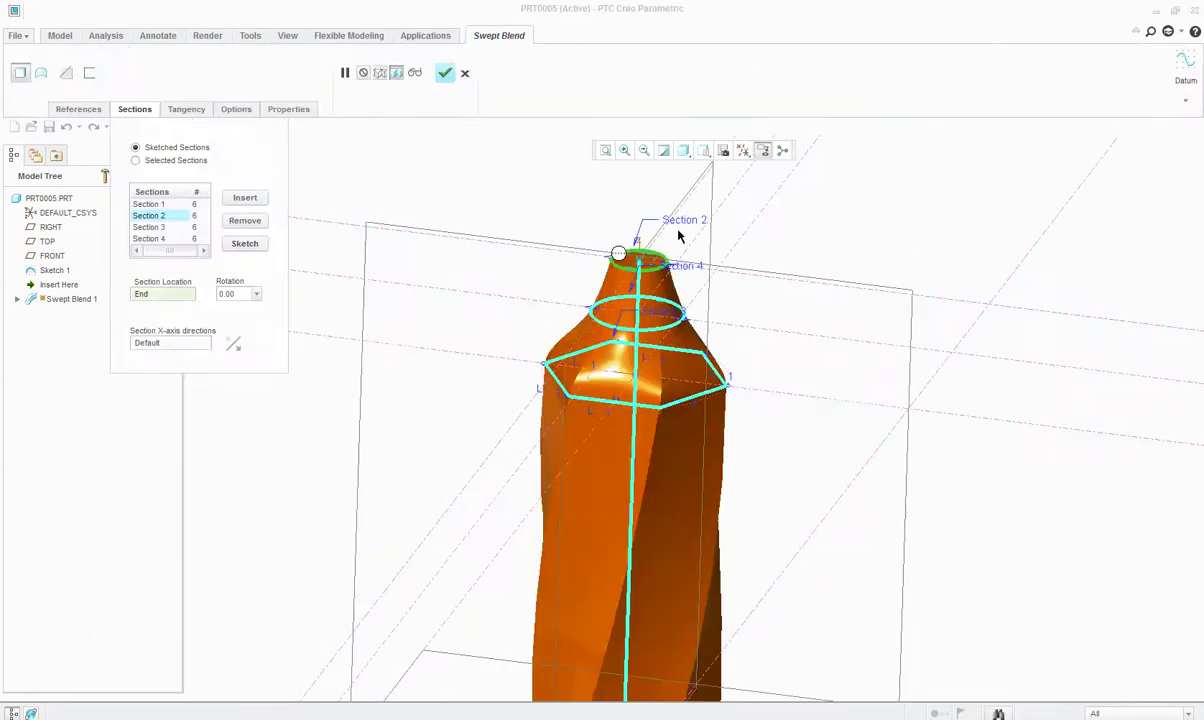
{"action": "middle_click_drag", "start_coordinate": [578, 270], "coordinate": [513, 255]}
{"action": "scroll", "coordinate": [670, 235], "scroll_direction": "up", "scroll_amount": 3}
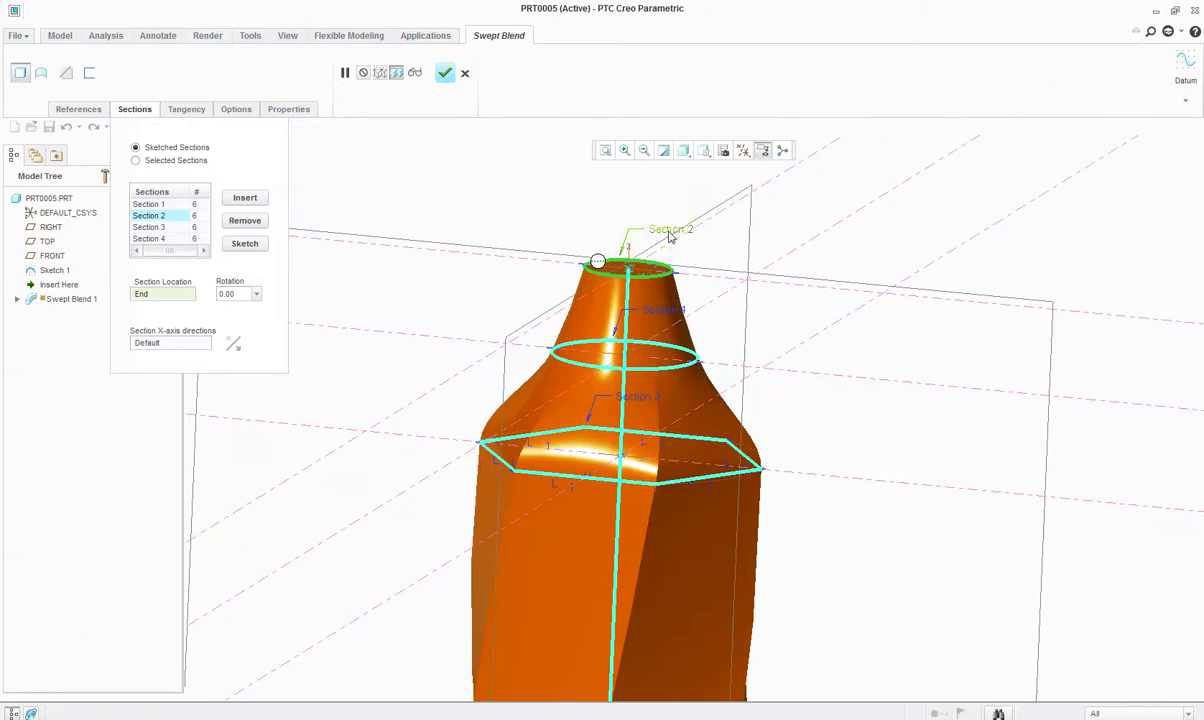
- Accept the redefined swept blend and inspect the resulting bottle neck and shoulder
{"action": "left_click", "coordinate": [450, 74]}
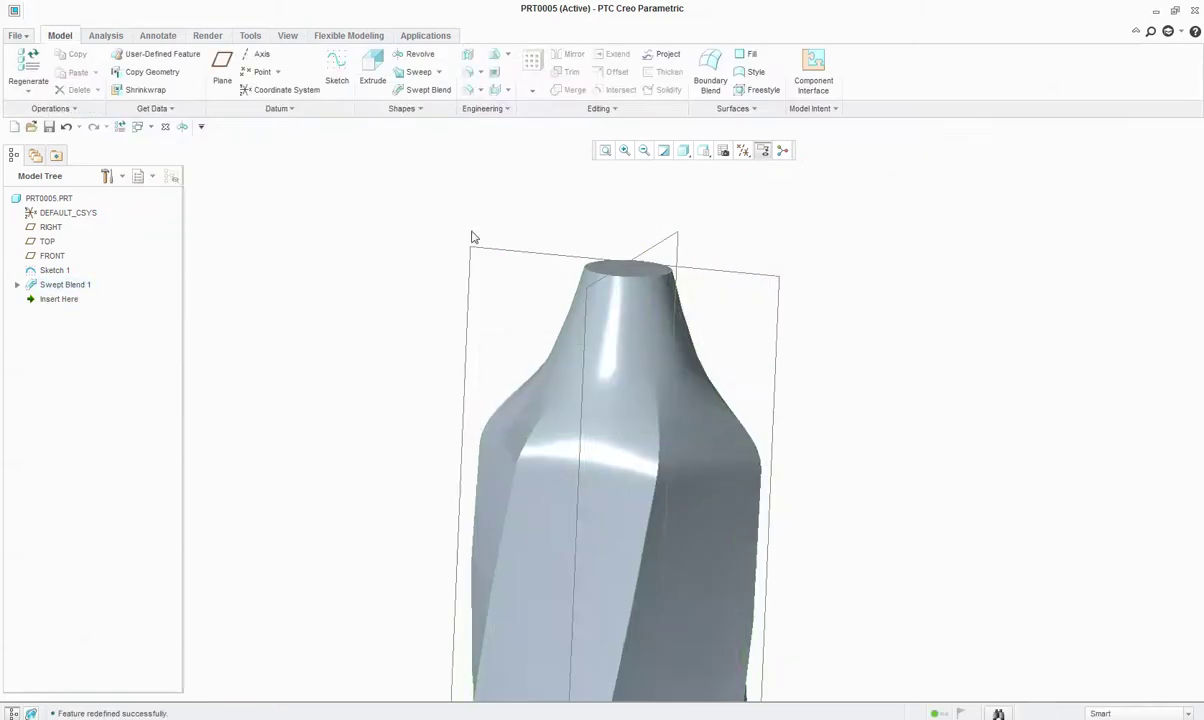
{"action": "mouse_move", "coordinate": [473, 237]}
{"action": "middle_mouse_down"}
{"action": "mouse_move", "coordinate": [472, 258]}
{"action": "mouse_move", "coordinate": [462, 236]}
{"action": "middle_mouse_up"}
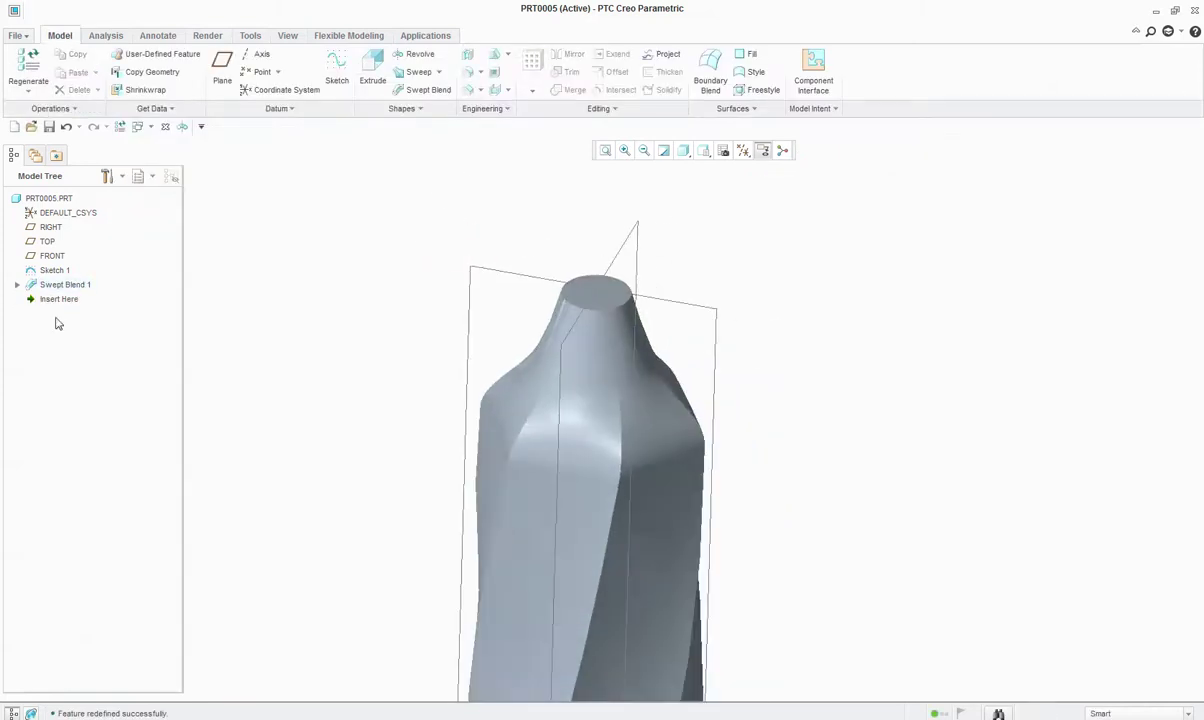
- Redefine the finished swept blend and open the sketch of Section 4 for editing
{"action": "right_click", "coordinate": [75, 285]}
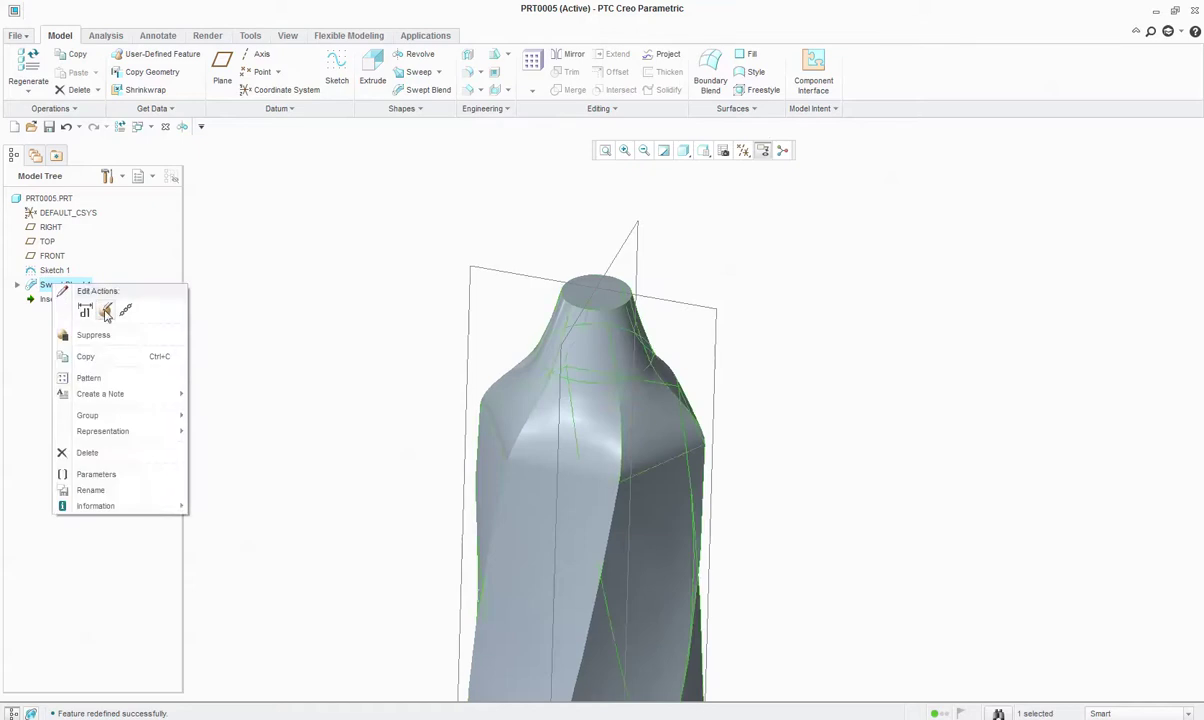
{"action": "left_click", "coordinate": [102, 308]}
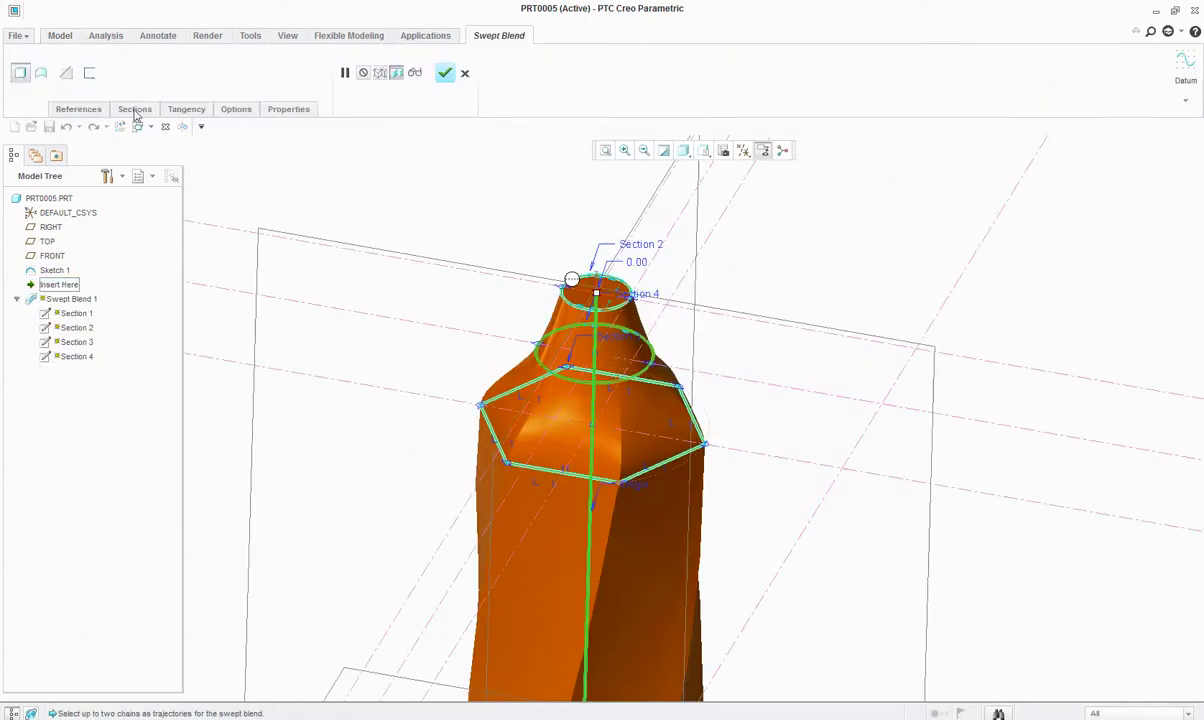
{"action": "left_click", "coordinate": [135, 110]}
{"action": "left_click", "coordinate": [161, 228]}
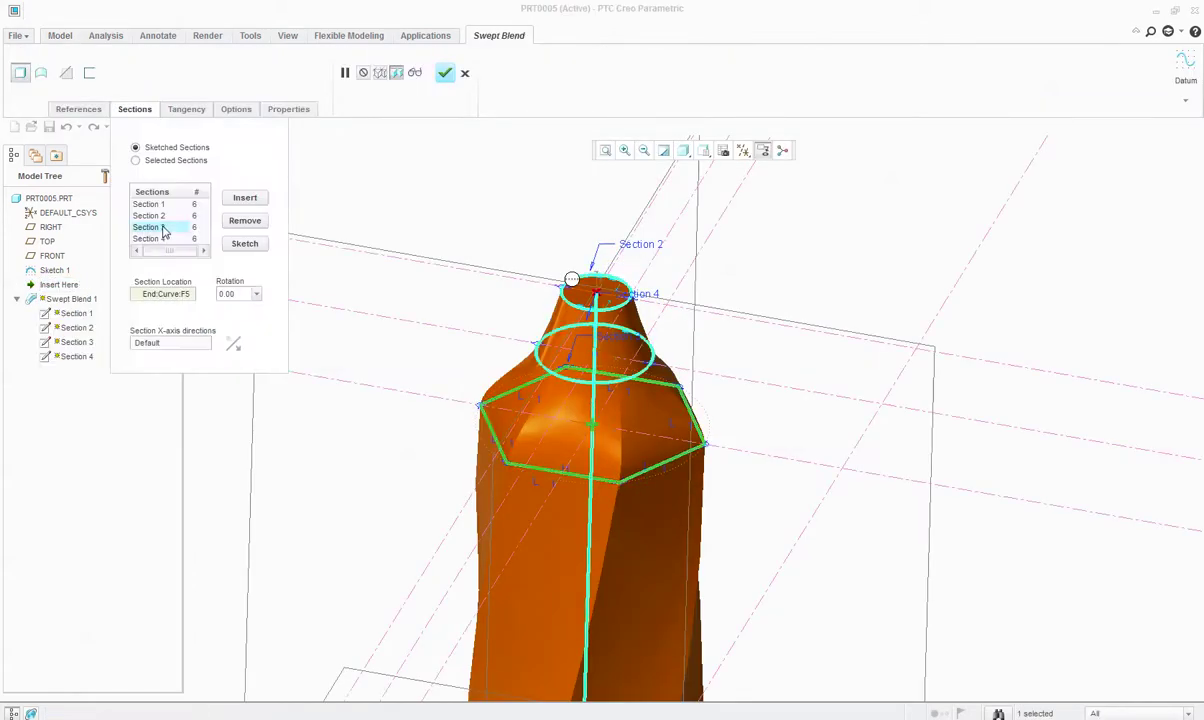
{"action": "left_click", "coordinate": [164, 240]}
{"action": "left_click", "coordinate": [250, 245]}
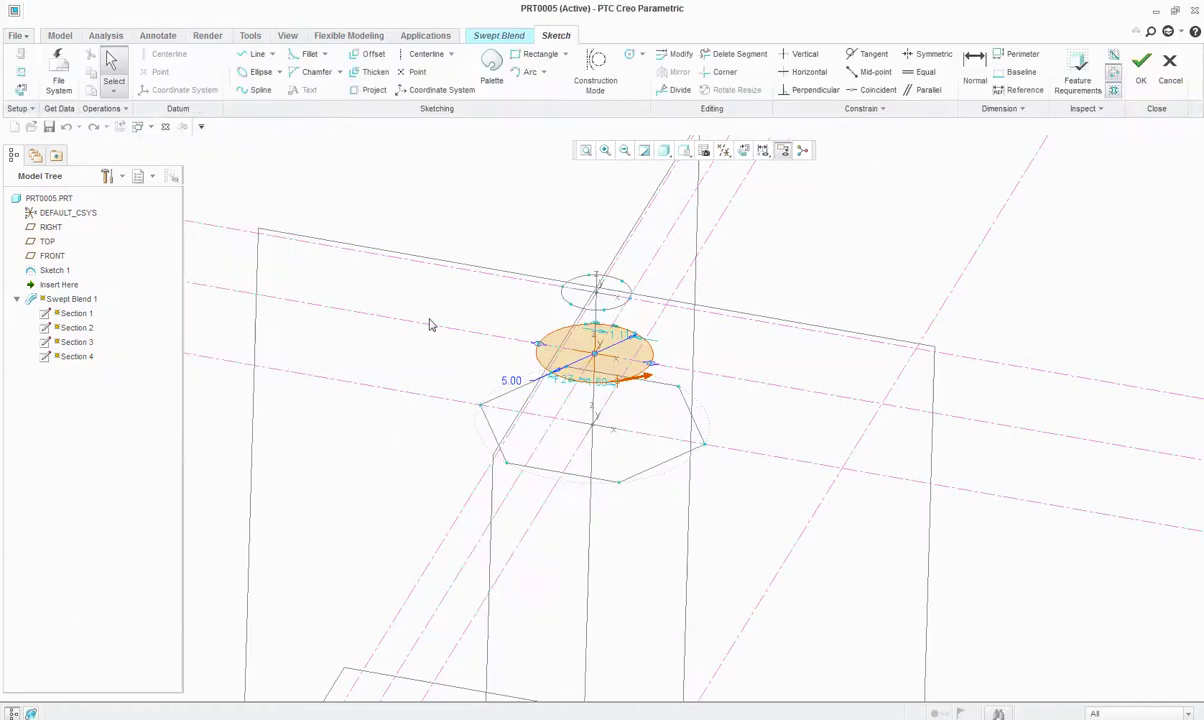